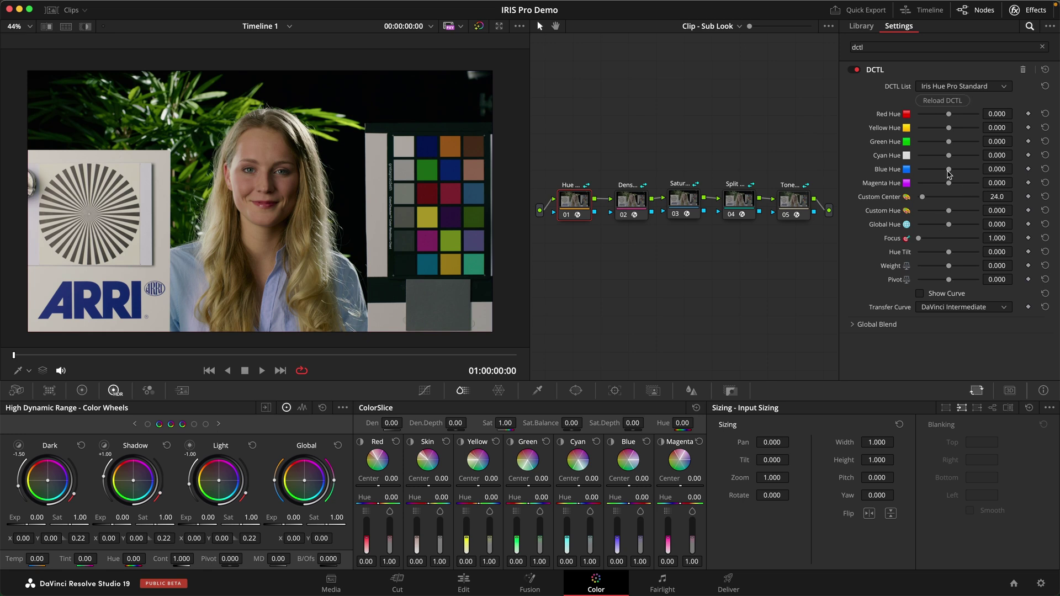
Step: Expand the viewer, show the hue curve, and test Custom Hue and Center before resetting both
{"action": "key", "text": "alt+f"}
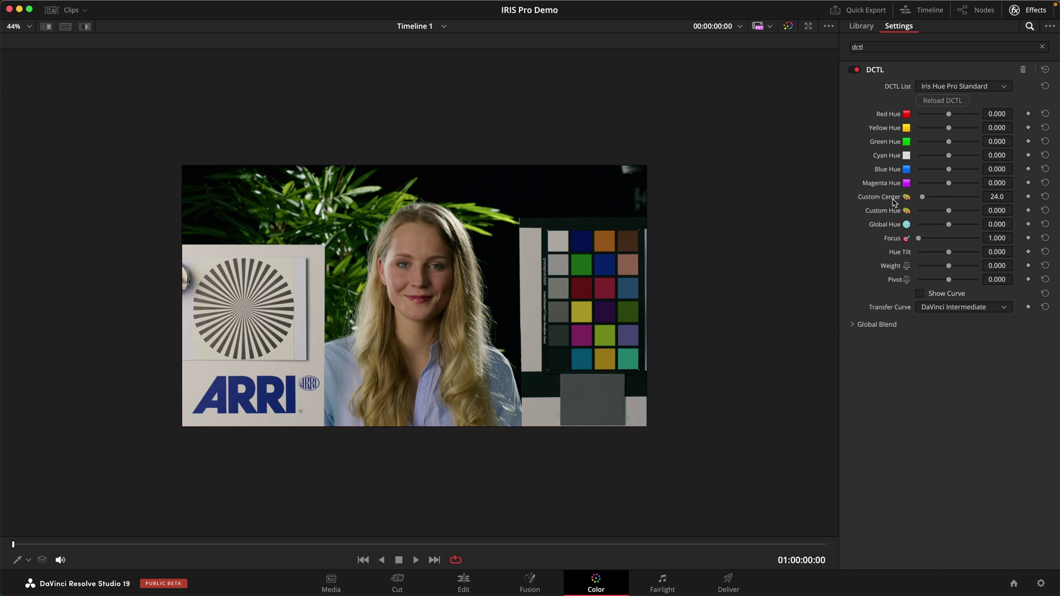
{"action": "left_click", "coordinate": [931, 293]}
{"action": "left_click_drag", "start_coordinate": [948, 210], "coordinate": [984, 218]}
{"action": "left_click_drag", "start_coordinate": [922, 197], "coordinate": [946, 205]}
{"action": "double_click", "coordinate": [947, 203]}
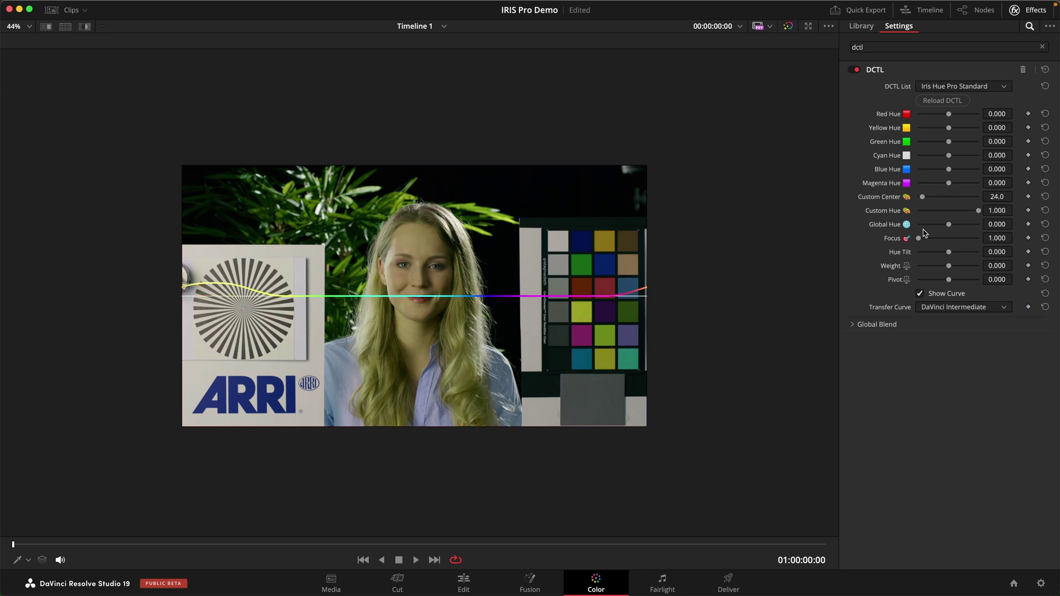
{"action": "double_click", "coordinate": [884, 211]}
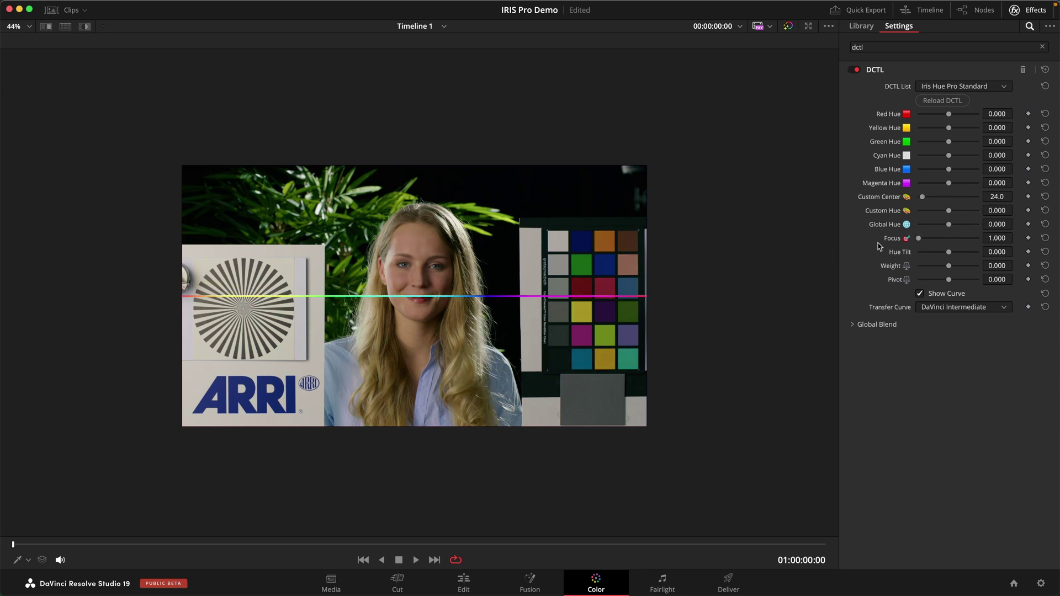
Step: Try maximum Red Hue with Focus 2.000, reload the DCTL to defaults, and zoom the image
{"action": "left_click_drag", "start_coordinate": [949, 114], "coordinate": [979, 115]}
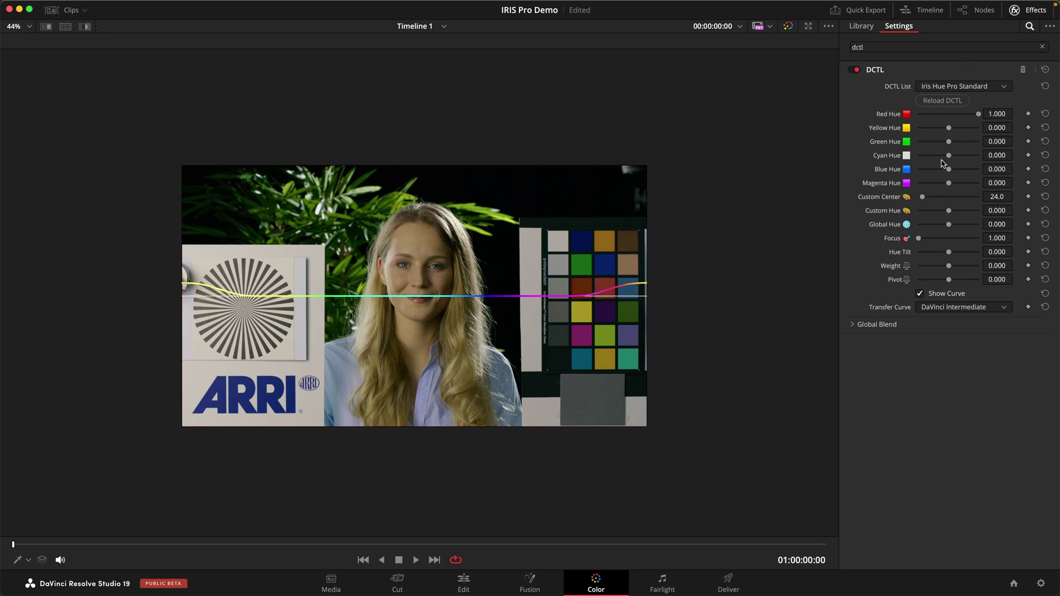
{"action": "left_click_drag", "start_coordinate": [918, 238], "coordinate": [988, 242]}
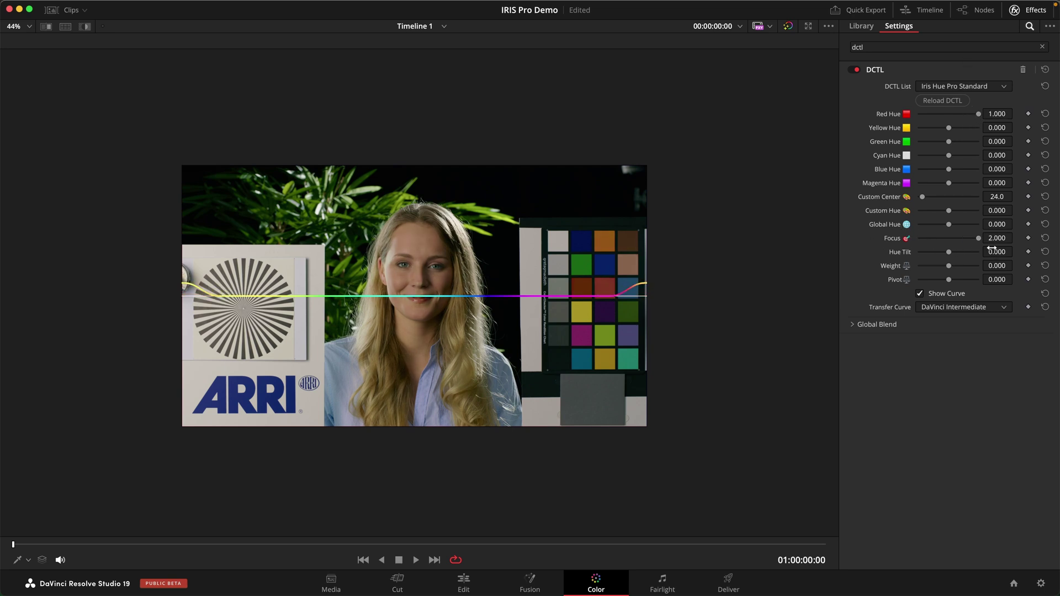
{"action": "left_click", "coordinate": [941, 101]}
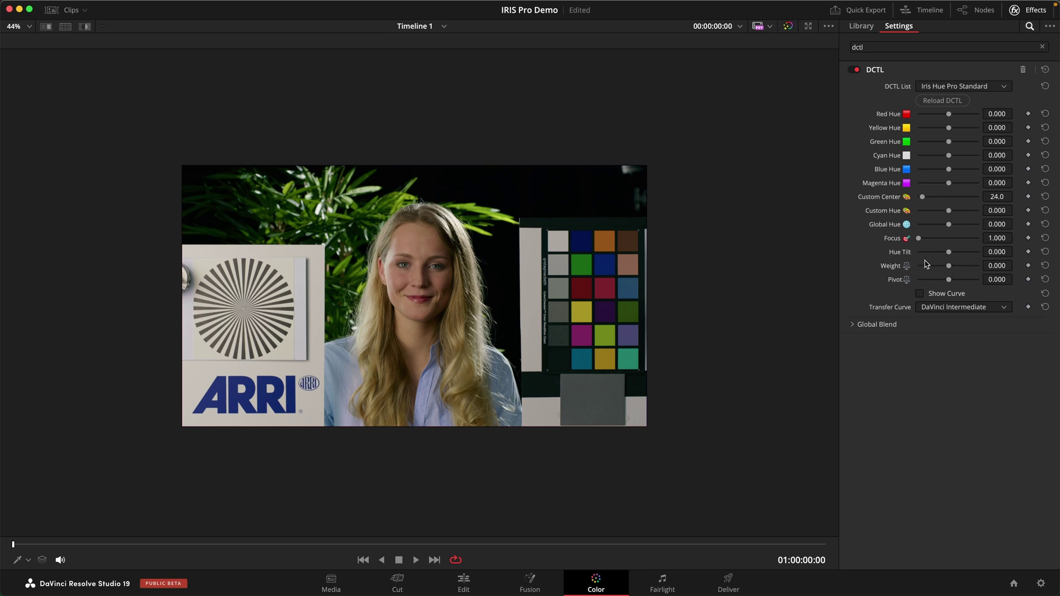
{"action": "key", "text": "super+equal"}
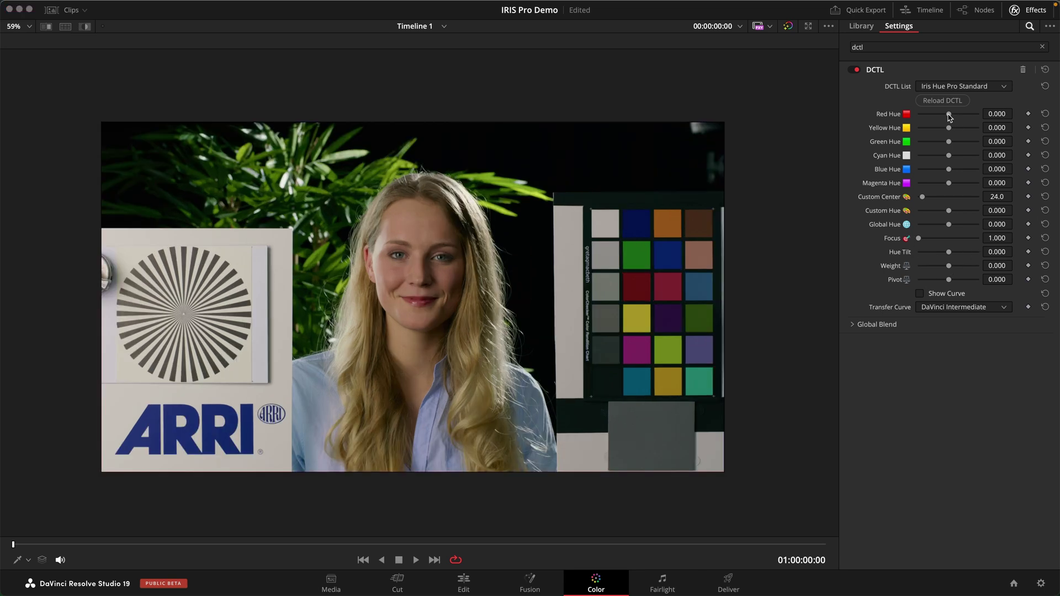
Step: Set the hue DCTL's Global Hue to -0.500
{"action": "mouse_move", "coordinate": [949, 117]}
{"action": "left_mouse_down"}
{"action": "mouse_move", "coordinate": [987, 118]}
{"action": "mouse_move", "coordinate": [898, 121]}
{"action": "mouse_move", "coordinate": [967, 128]}
{"action": "mouse_move", "coordinate": [932, 127]}
{"action": "mouse_move", "coordinate": [950, 127]}
{"action": "left_mouse_up"}
{"action": "left_click", "coordinate": [995, 224]}
{"action": "key", "text": "BackSpace"}
{"action": "type", "text": "-0.5"}
{"action": "key", "text": "Return"}
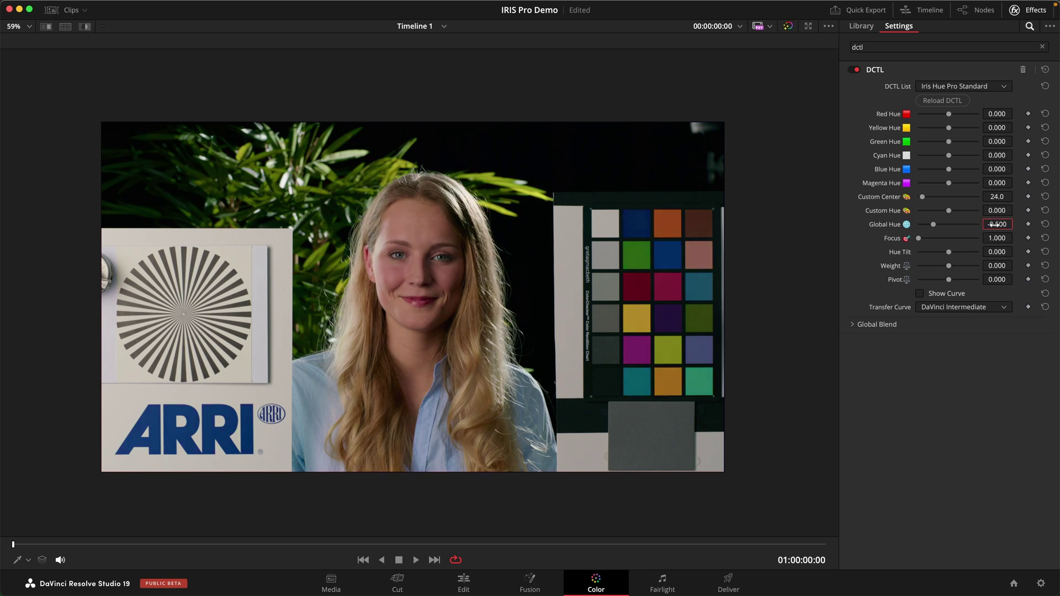
Step: Set Red Hue to 0.615
{"action": "left_click", "coordinate": [1000, 113]}
{"action": "type", "text": "0.615"}
{"action": "key", "text": "Return"}
{"action": "scroll", "coordinate": [457, 349], "scroll_direction": "down", "scroll_amount": 1}
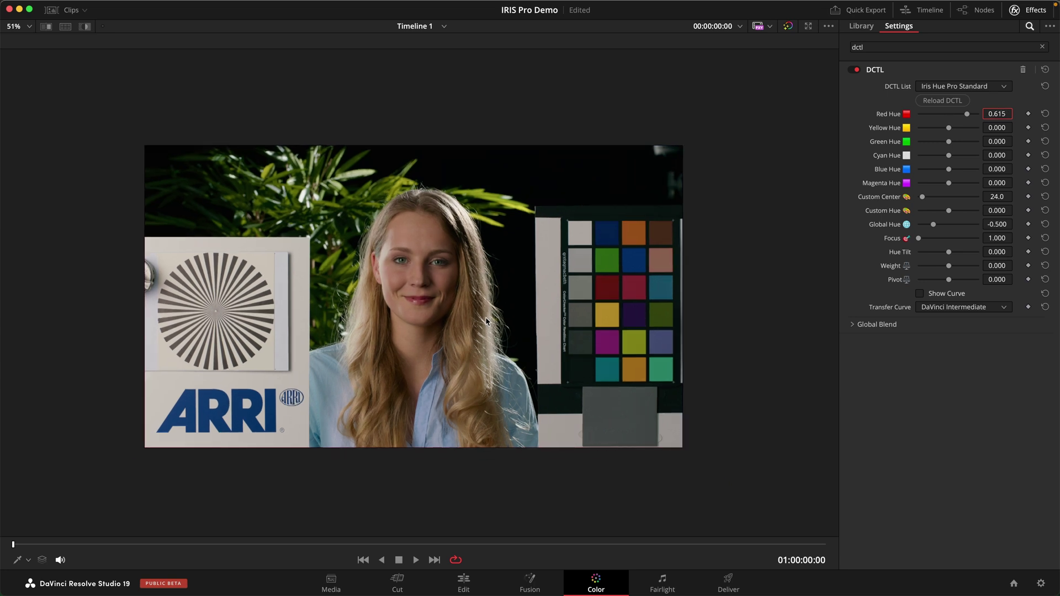
{"action": "scroll", "coordinate": [486, 322], "scroll_direction": "up", "scroll_amount": 3}
{"action": "scroll", "coordinate": [466, 312], "scroll_direction": "down", "scroll_amount": 1}
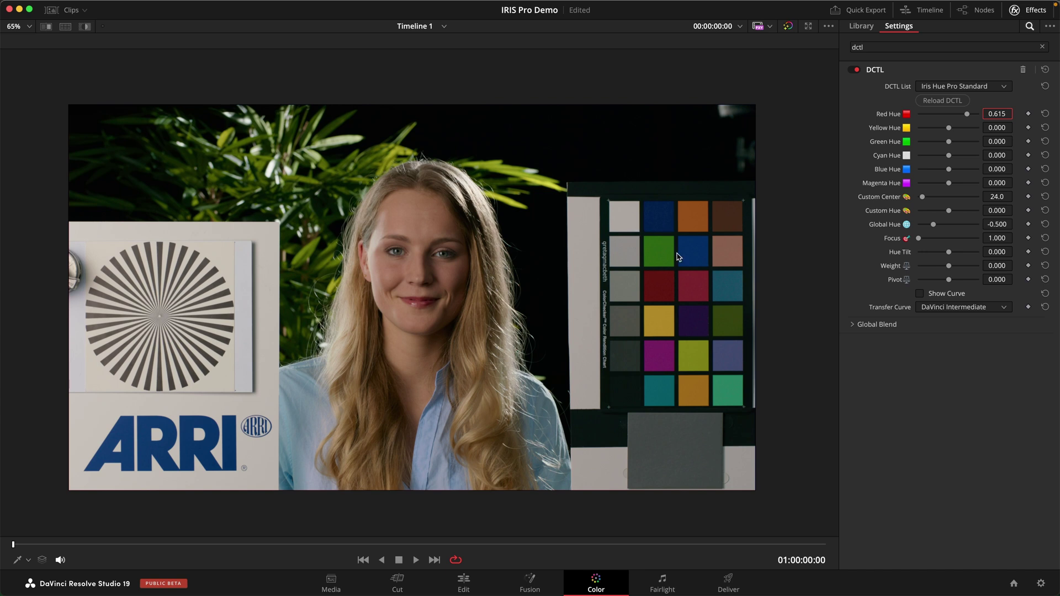
{"action": "scroll", "coordinate": [679, 260], "scroll_direction": "down", "scroll_amount": 2}
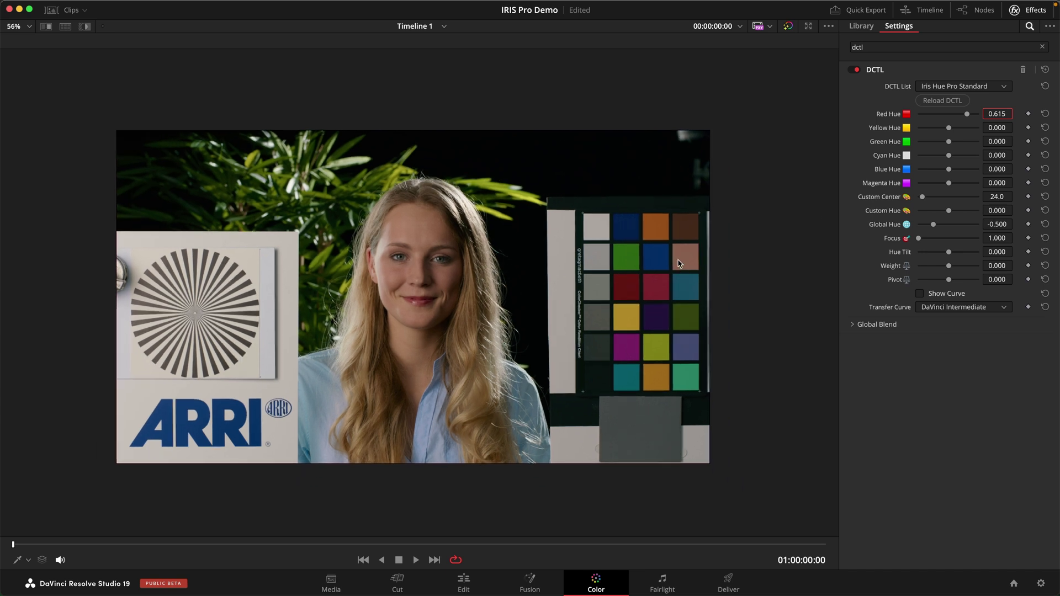
Step: Rotate Green Hue to 0.358 and Blue Hue to -0.284, briefly showing the hue curve to check
{"action": "left_click_drag", "start_coordinate": [948, 142], "coordinate": [961, 146]}
{"action": "left_click_drag", "start_coordinate": [948, 170], "coordinate": [964, 182]}
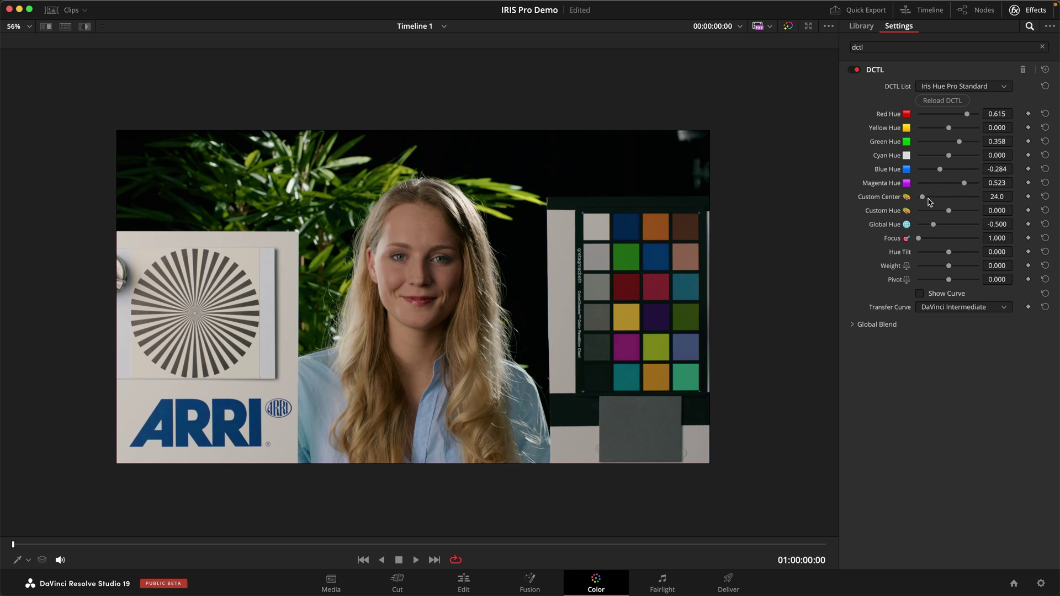
{"action": "left_click", "coordinate": [920, 293]}
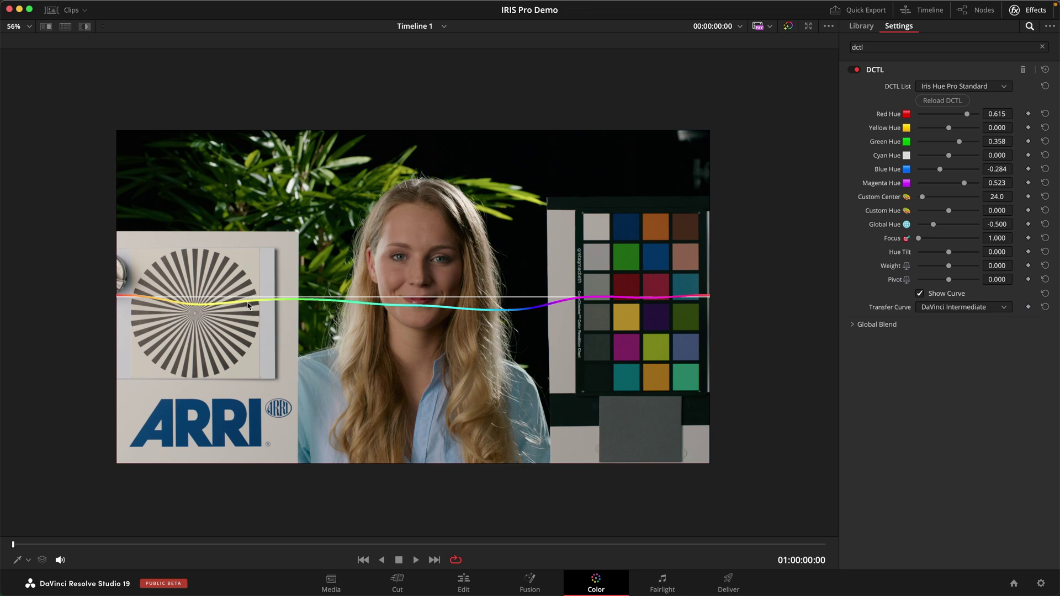
{"action": "left_click", "coordinate": [942, 298]}
{"action": "scroll", "coordinate": [706, 161], "scroll_direction": "down", "scroll_amount": 2}
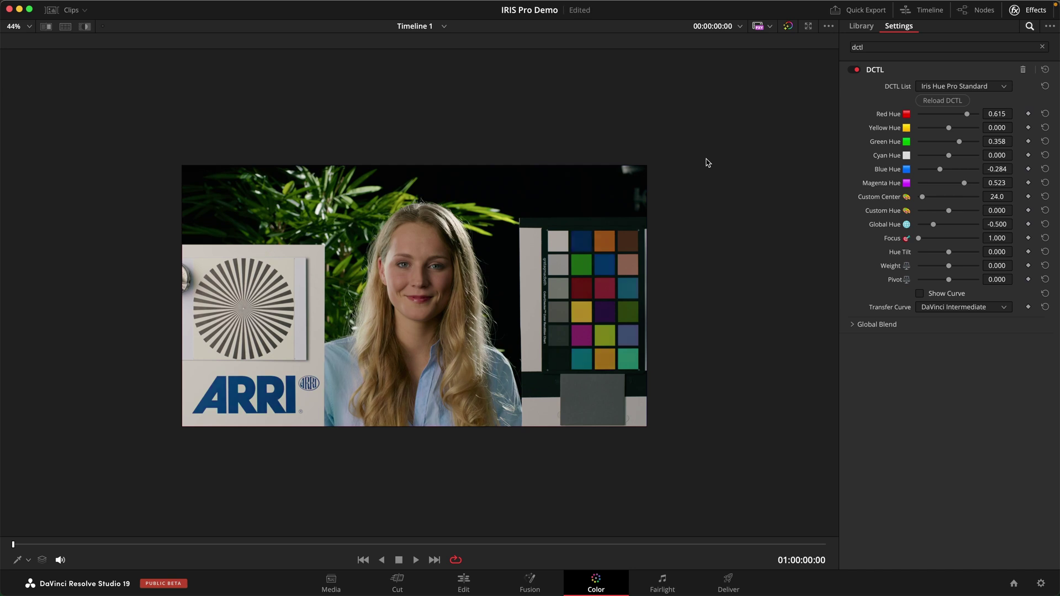
Step: Sweep Hue Tilt through positive and negative values, leaving it at 0.450
{"action": "scroll", "coordinate": [688, 146], "scroll_direction": "up", "scroll_amount": 2}
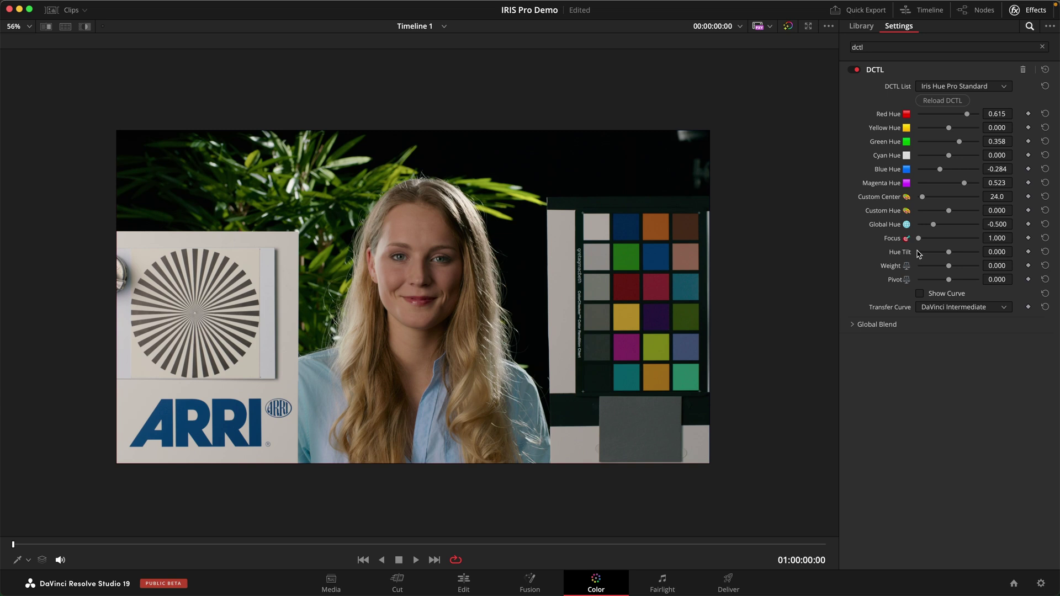
{"action": "mouse_move", "coordinate": [948, 253]}
{"action": "left_mouse_down"}
{"action": "mouse_move", "coordinate": [970, 260]}
{"action": "mouse_move", "coordinate": [961, 263]}
{"action": "left_mouse_up"}
{"action": "left_click_drag", "start_coordinate": [967, 255], "coordinate": [950, 257]}
{"action": "left_click_drag", "start_coordinate": [948, 257], "coordinate": [967, 259]}
{"action": "left_click_drag", "start_coordinate": [967, 251], "coordinate": [912, 252]}
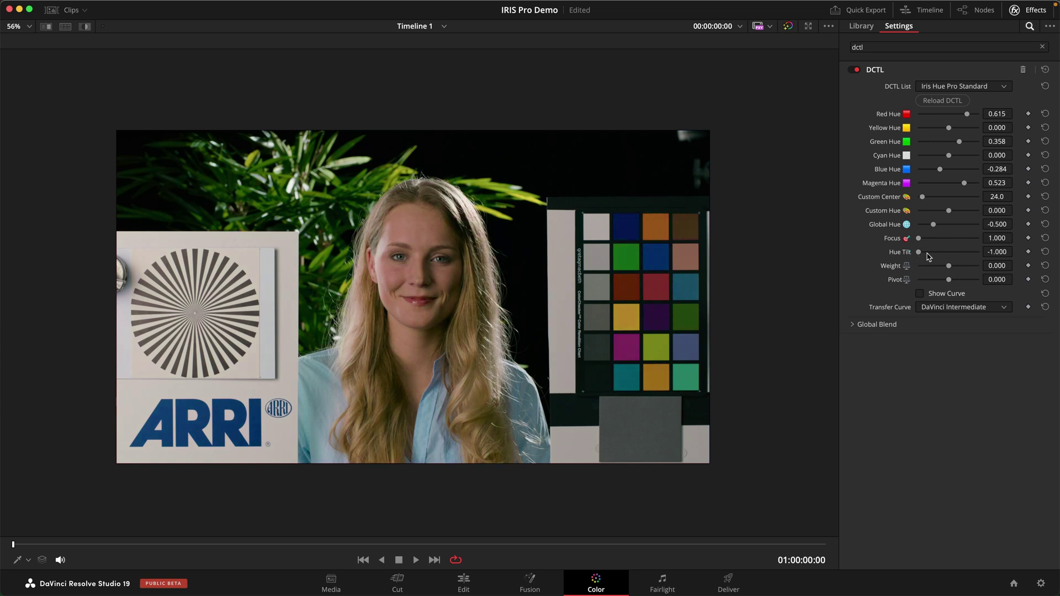
{"action": "left_click_drag", "start_coordinate": [927, 254], "coordinate": [962, 263]}
{"action": "scroll", "coordinate": [724, 267], "scroll_direction": "down", "scroll_amount": 1}
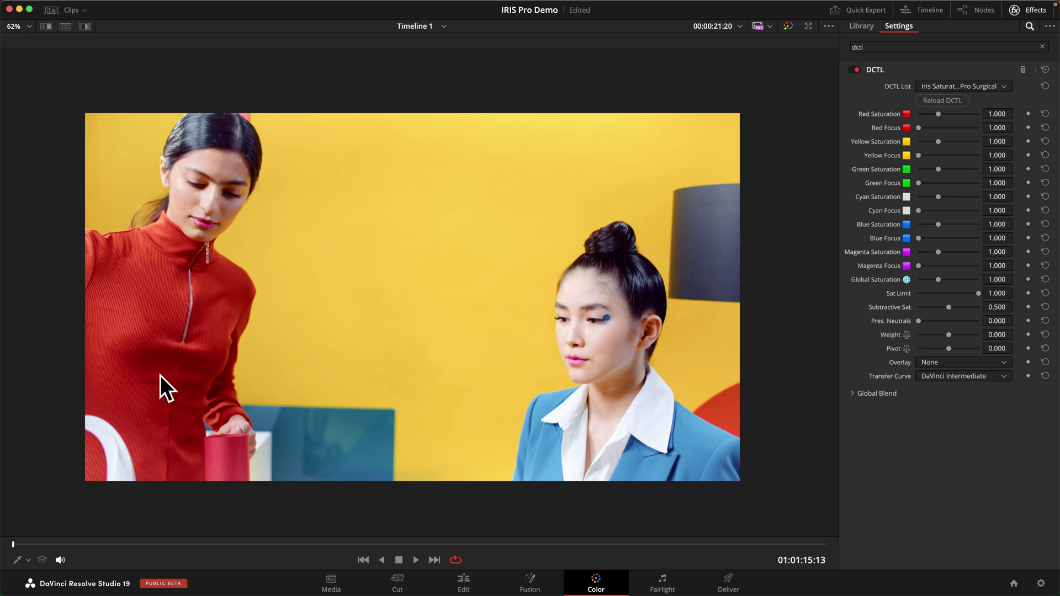
Step: Set Subtractive Sat to 1.000 and Red Saturation to 2.532, zooming in on the red sweater
{"action": "scroll", "coordinate": [161, 316], "scroll_direction": "up", "scroll_amount": 2}
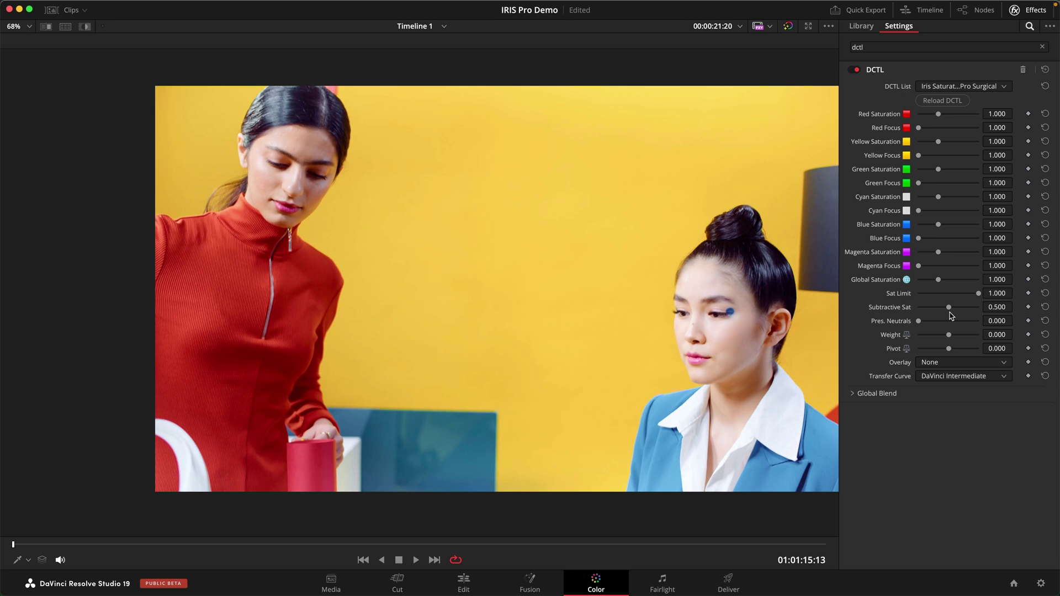
{"action": "left_click_drag", "start_coordinate": [949, 310], "coordinate": [980, 310]}
{"action": "left_click_drag", "start_coordinate": [938, 116], "coordinate": [969, 116]}
{"action": "scroll", "coordinate": [297, 320], "scroll_direction": "up", "scroll_amount": 6}
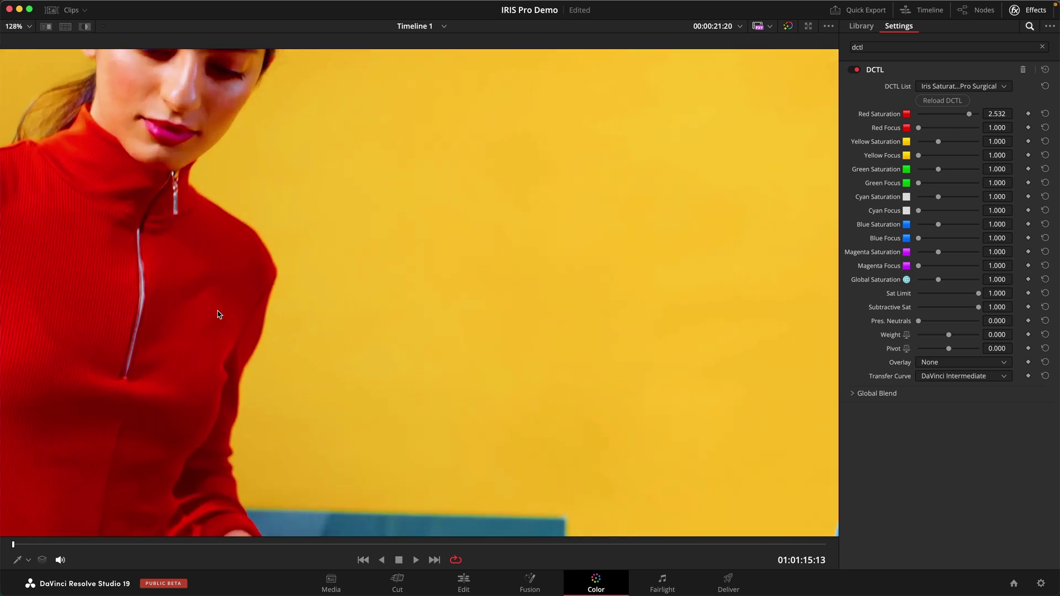
{"action": "scroll", "coordinate": [342, 192], "scroll_direction": "up", "scroll_amount": 1}
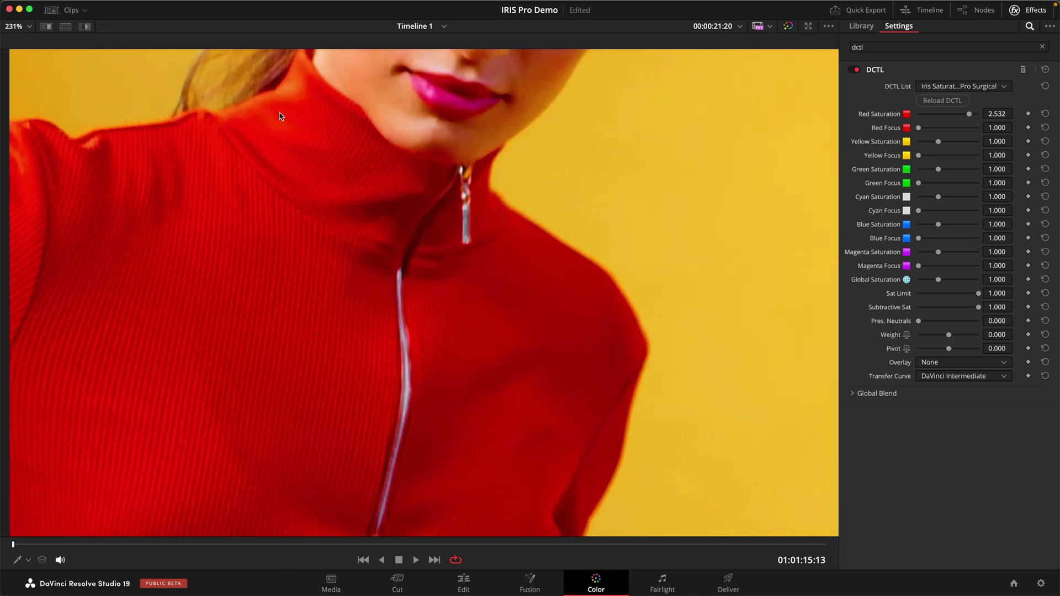
{"action": "scroll", "coordinate": [513, 392], "scroll_direction": "down", "scroll_amount": 5}
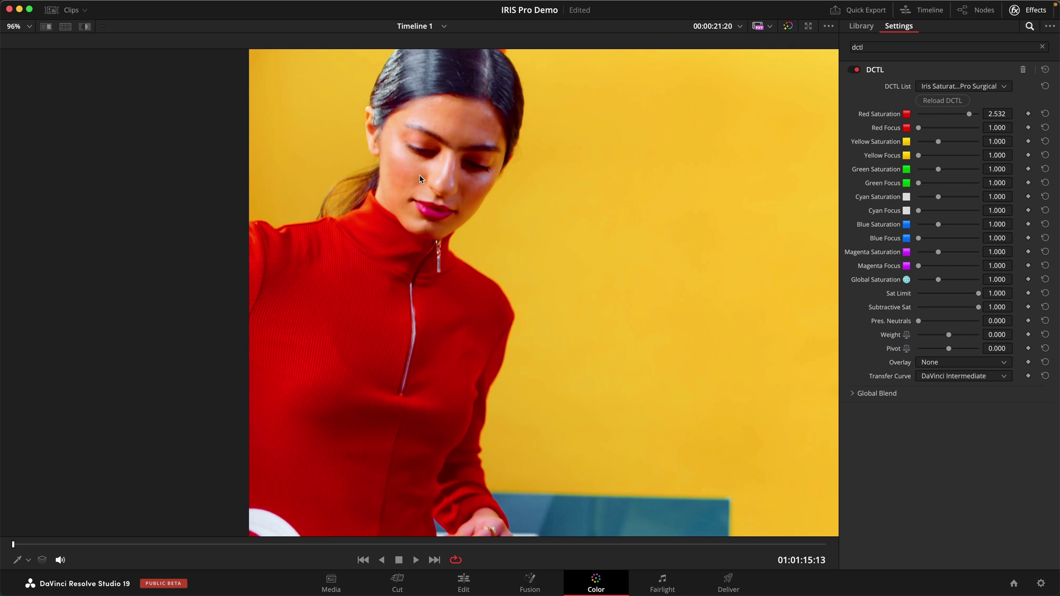
{"action": "scroll", "coordinate": [478, 285], "scroll_direction": "up", "scroll_amount": 3}
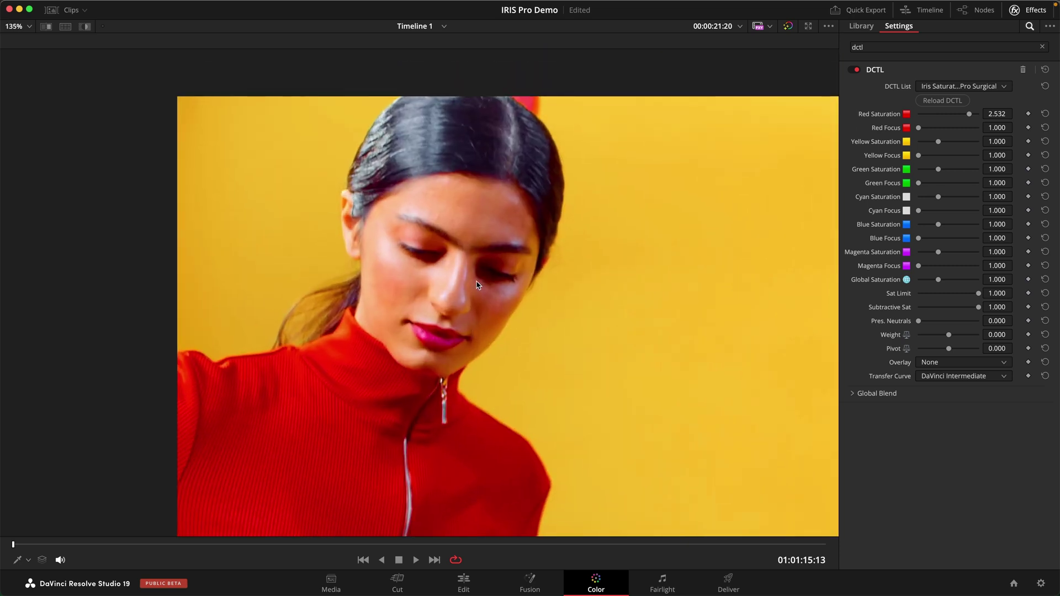
{"action": "scroll", "coordinate": [478, 285], "scroll_direction": "up", "scroll_amount": 1}
{"action": "scroll", "coordinate": [373, 270], "scroll_direction": "down", "scroll_amount": 4}
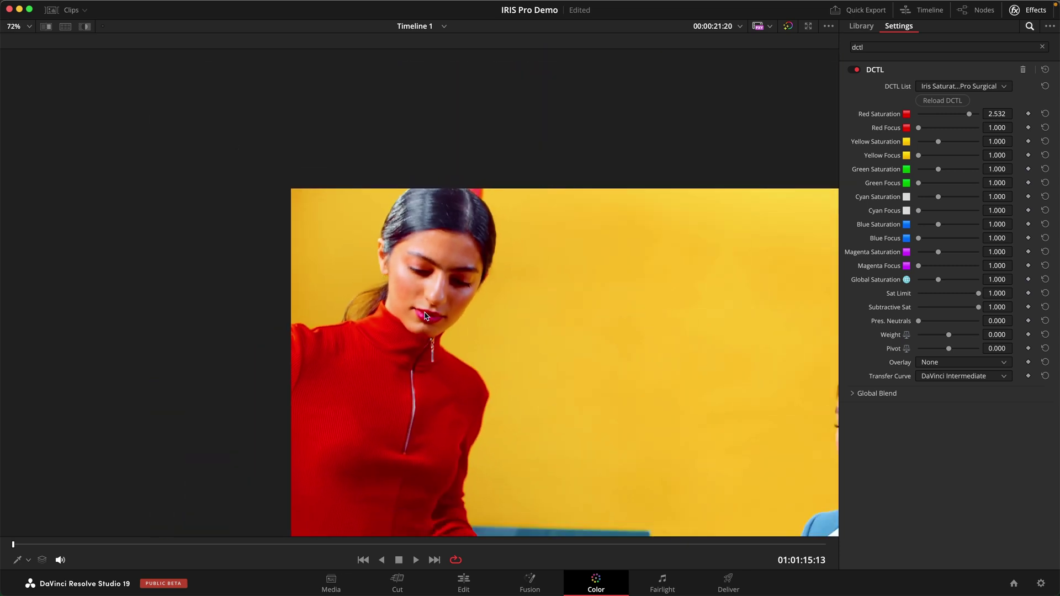
{"action": "scroll", "coordinate": [426, 467], "scroll_direction": "down", "scroll_amount": 2}
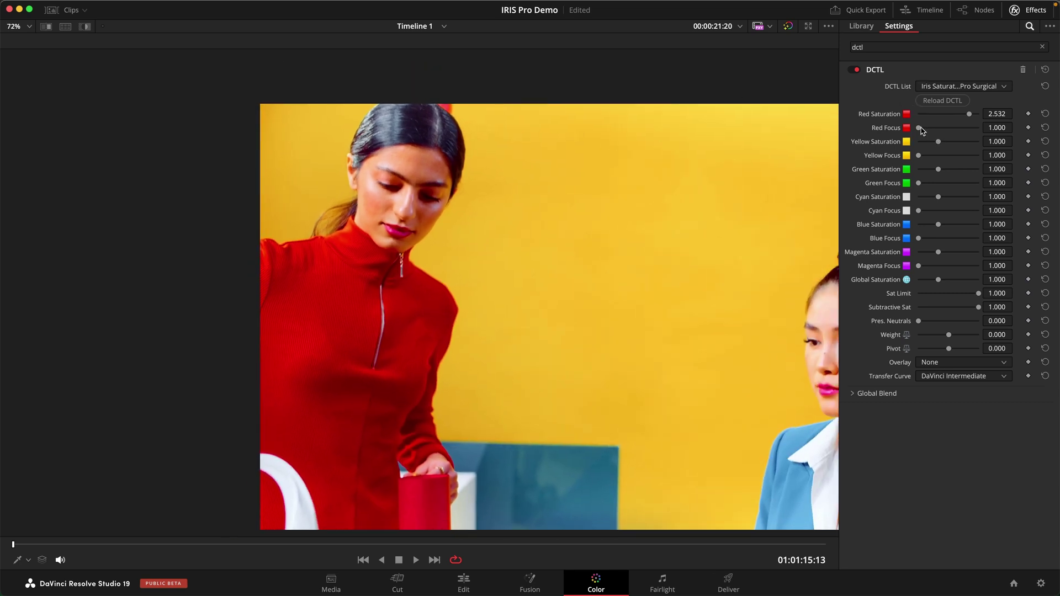
Step: Widen Red Focus to 1.615 and raise Pres. Neutrals to 0.835, zooming the viewer to check
{"action": "left_click_drag", "start_coordinate": [919, 128], "coordinate": [952, 138]}
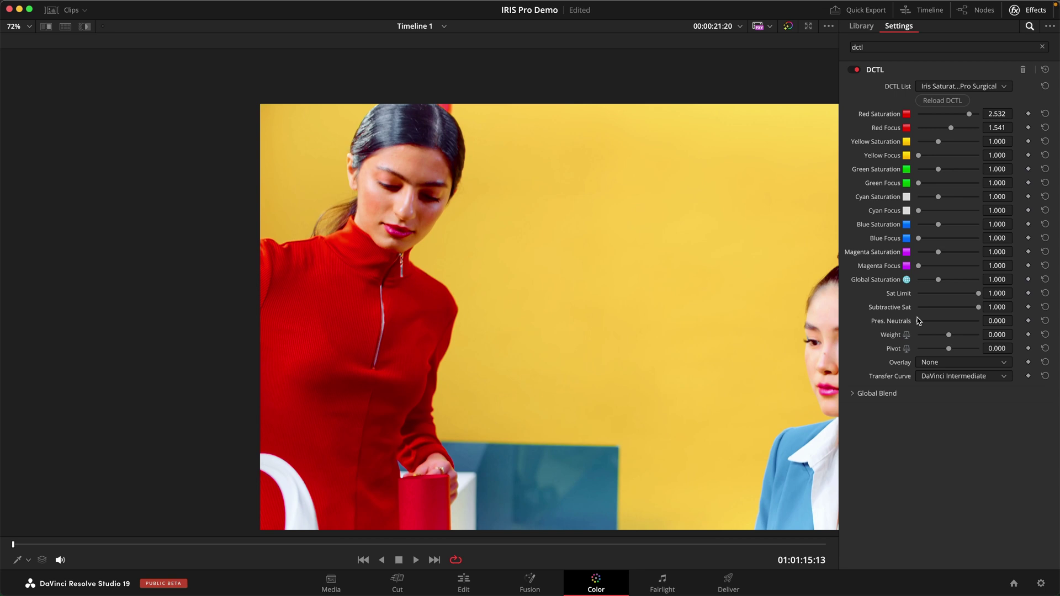
{"action": "left_click_drag", "start_coordinate": [921, 323], "coordinate": [964, 324]}
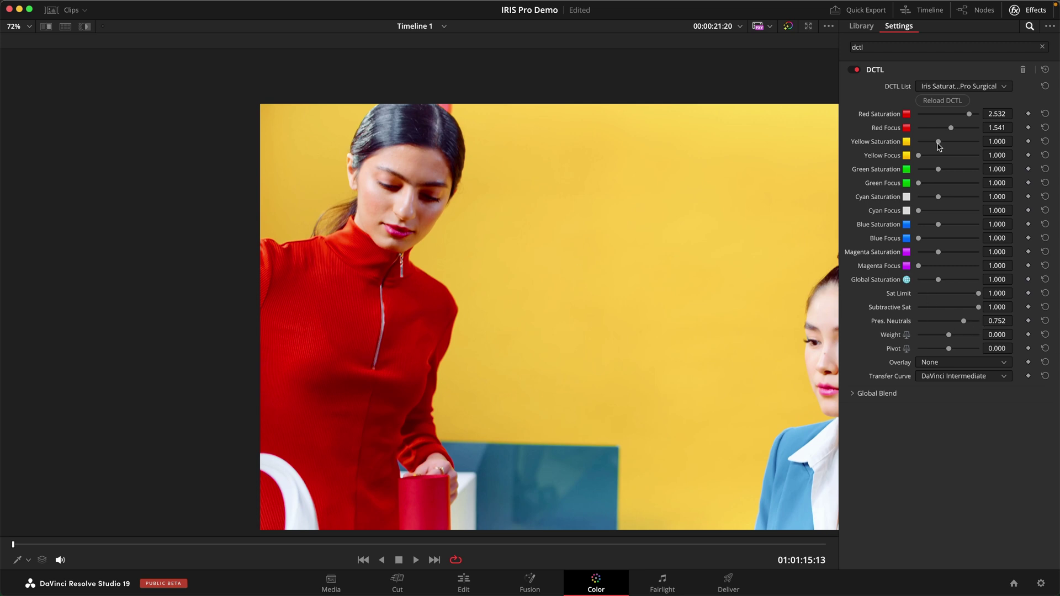
{"action": "left_click_drag", "start_coordinate": [951, 128], "coordinate": [956, 129]}
{"action": "left_click_drag", "start_coordinate": [965, 325], "coordinate": [970, 326]}
{"action": "scroll", "coordinate": [381, 296], "scroll_direction": "down", "scroll_amount": 2}
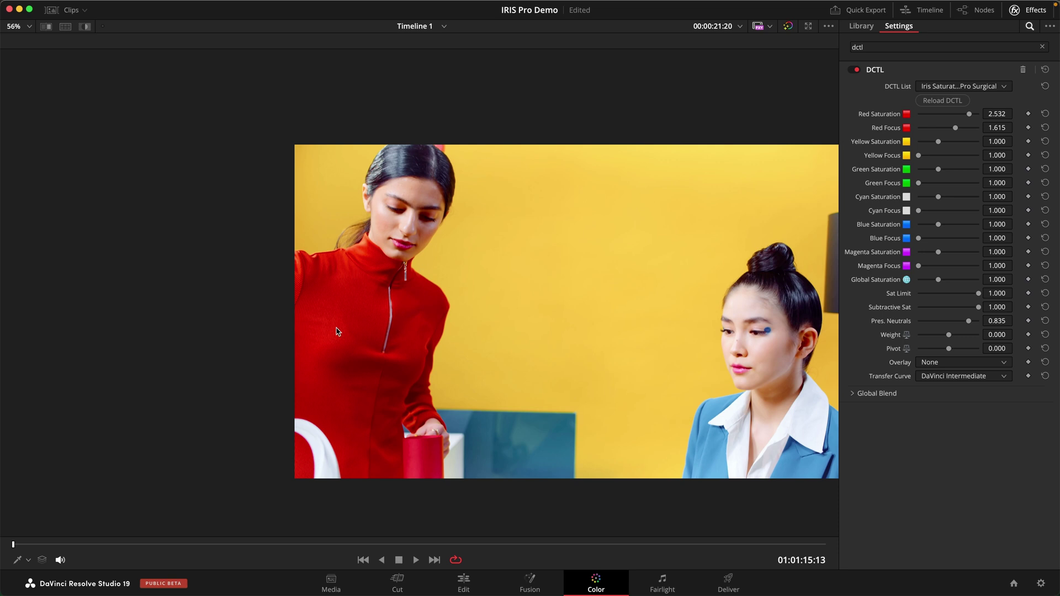
{"action": "scroll", "coordinate": [354, 362], "scroll_direction": "up", "scroll_amount": 4}
{"action": "scroll", "coordinate": [355, 362], "scroll_direction": "up", "scroll_amount": 3}
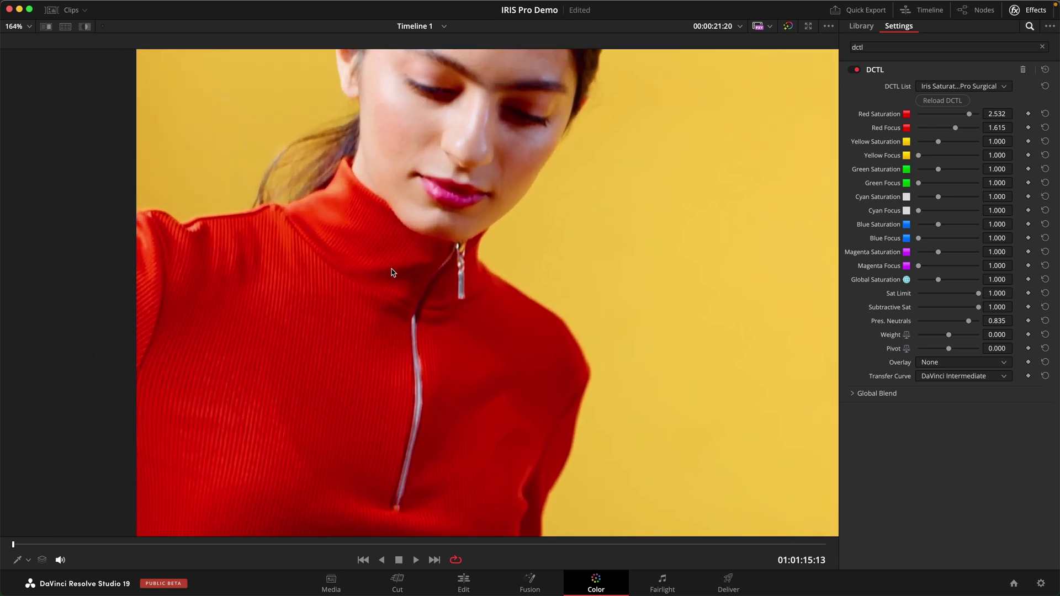
{"action": "scroll", "coordinate": [389, 221], "scroll_direction": "down", "scroll_amount": 3}
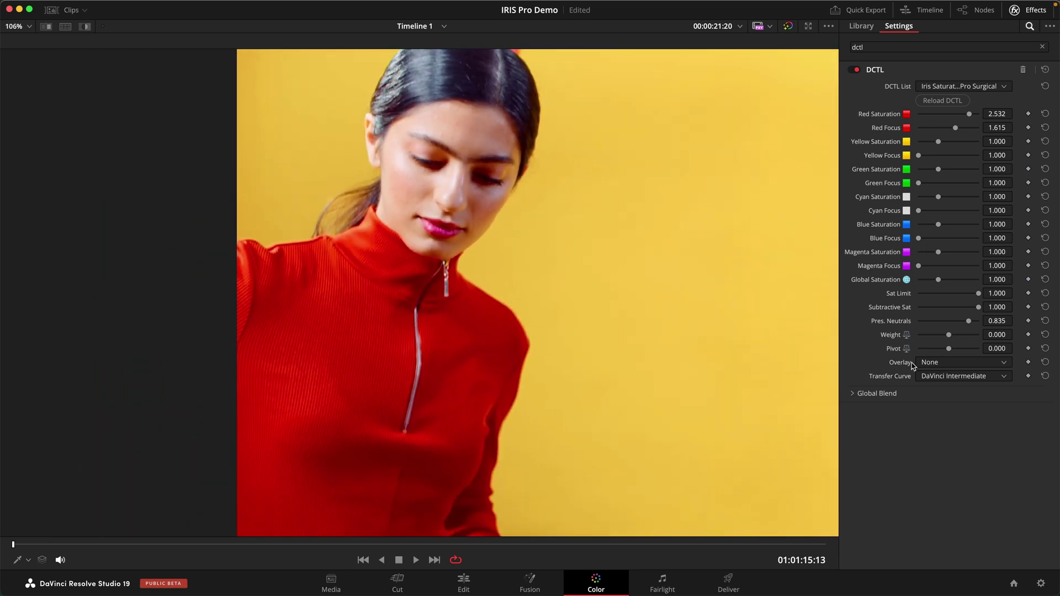
Step: Overlay the Sat vs Sat curve and try boosting Yellow Saturation, then reset it to 1.000
{"action": "left_click", "coordinate": [933, 365]}
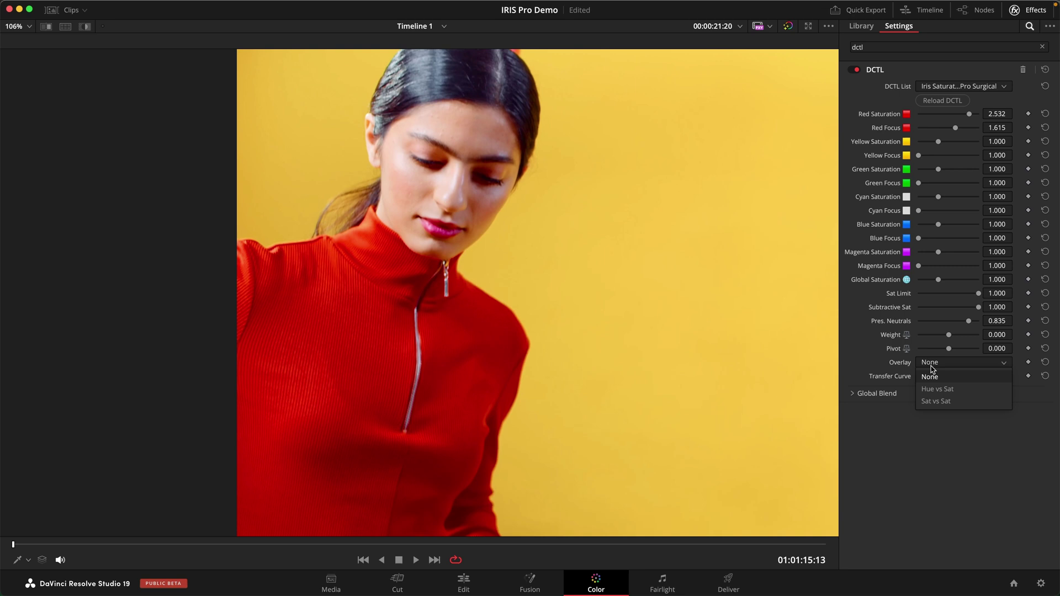
{"action": "left_click", "coordinate": [946, 401]}
{"action": "scroll", "coordinate": [443, 298], "scroll_direction": "down", "scroll_amount": 3}
{"action": "scroll", "coordinate": [443, 298], "scroll_direction": "up", "scroll_amount": 1}
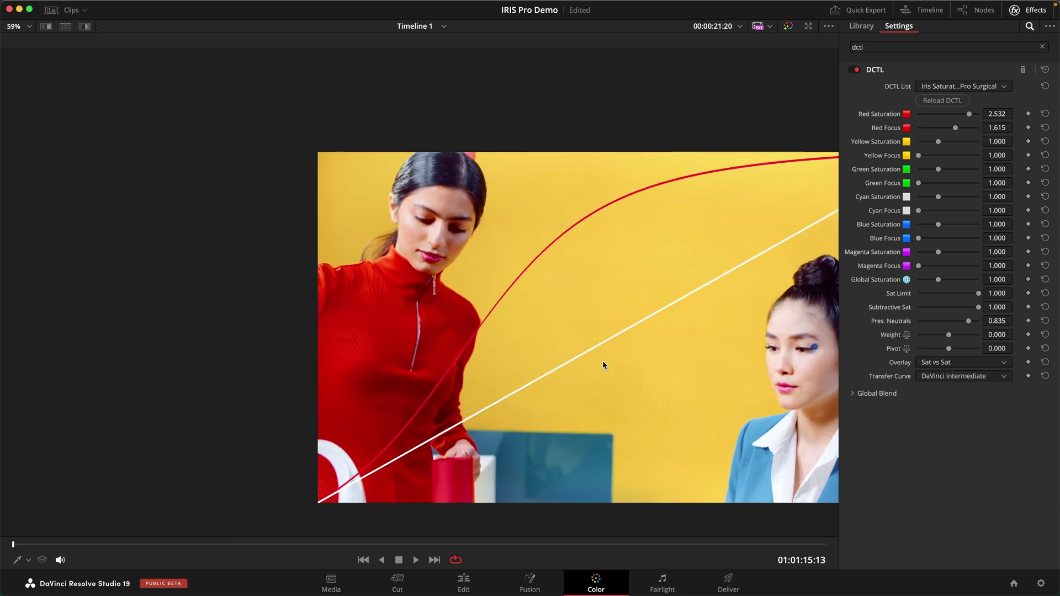
{"action": "left_click_drag", "start_coordinate": [602, 360], "coordinate": [505, 335]}
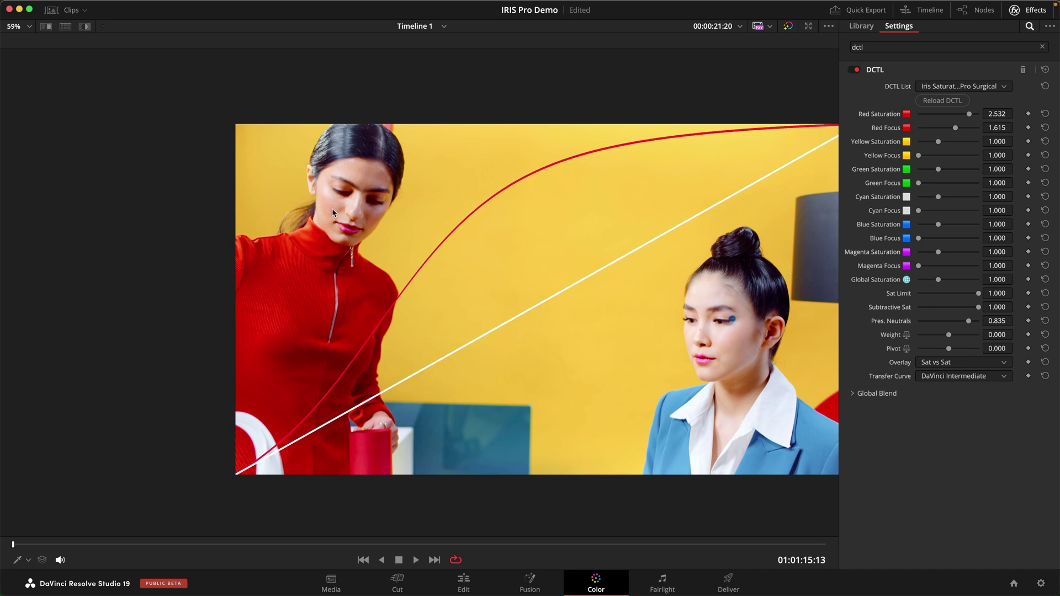
{"action": "scroll", "coordinate": [333, 209], "scroll_direction": "up", "scroll_amount": 1}
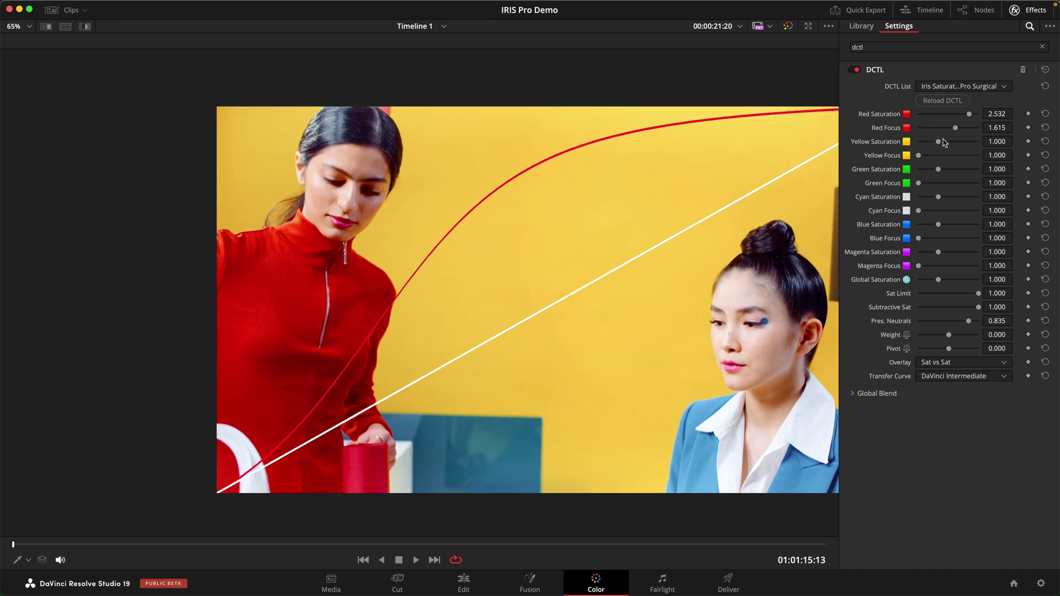
{"action": "left_click_drag", "start_coordinate": [948, 141], "coordinate": [947, 144]}
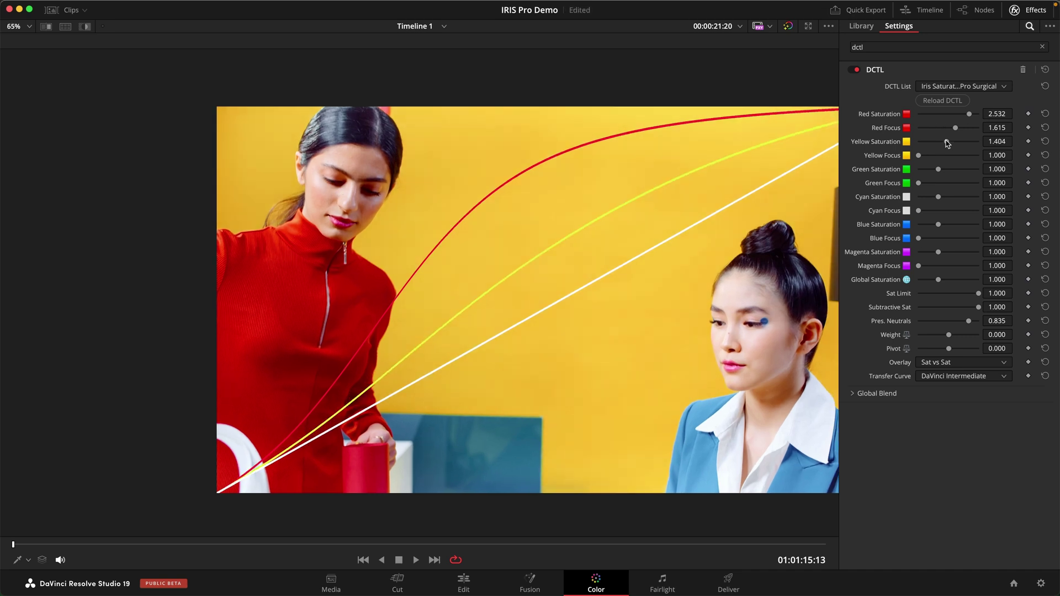
{"action": "double_click", "coordinate": [878, 142]}
Step: Lower Sat Limit on the red sweater, compare against the bypassed grade, then restore Sat Limit to 1.000
{"action": "scroll", "coordinate": [295, 241], "scroll_direction": "up", "scroll_amount": 6}
{"action": "left_click_drag", "start_coordinate": [305, 189], "coordinate": [457, 267]}
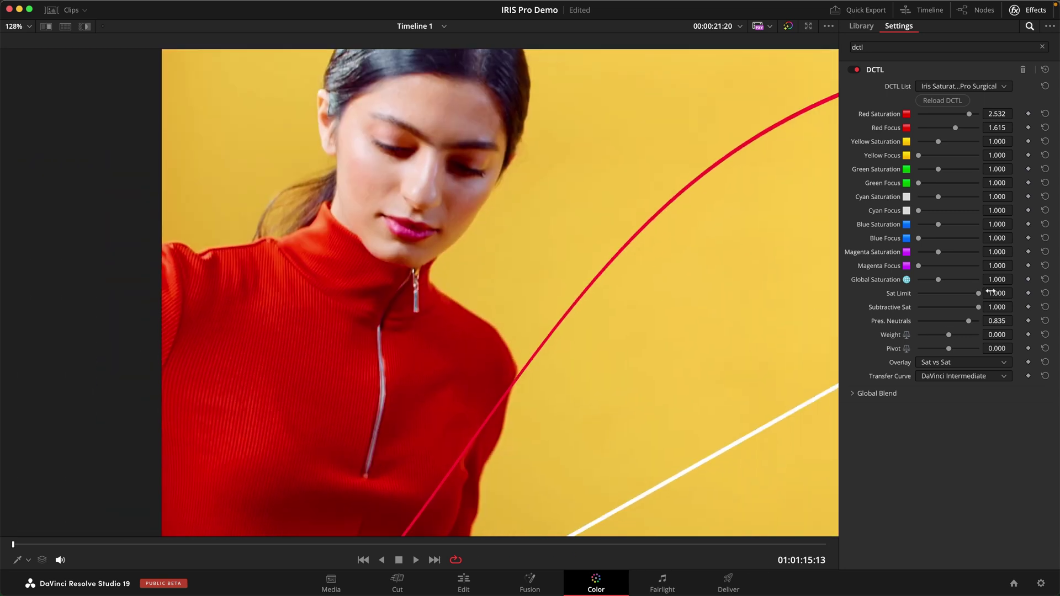
{"action": "mouse_move", "coordinate": [995, 292]}
{"action": "left_mouse_down"}
{"action": "mouse_move", "coordinate": [954, 292]}
{"action": "mouse_move", "coordinate": [995, 293]}
{"action": "left_mouse_up"}
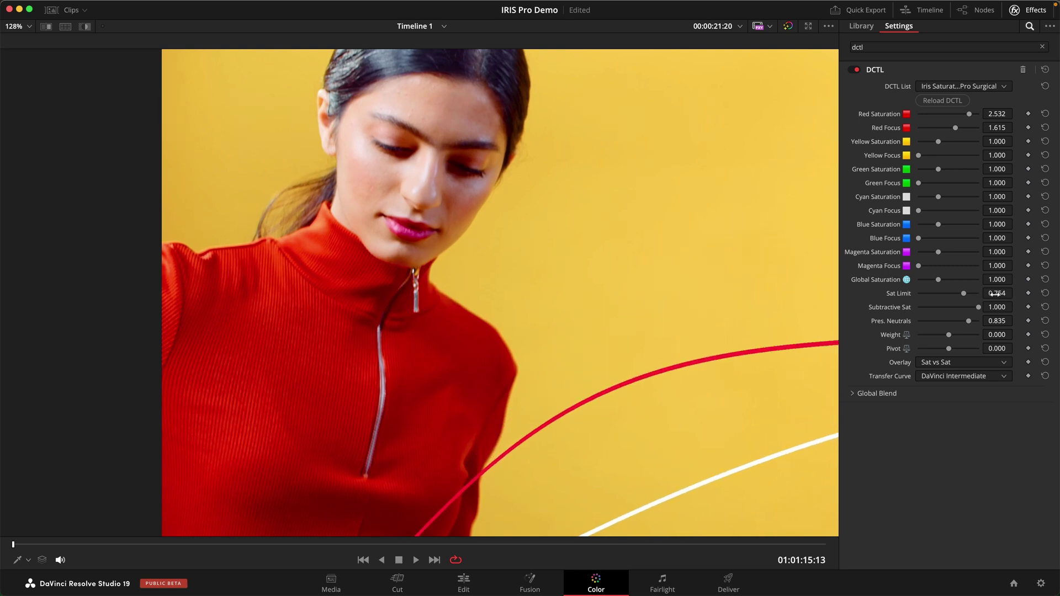
{"action": "scroll", "coordinate": [400, 298], "scroll_direction": "down", "scroll_amount": 5}
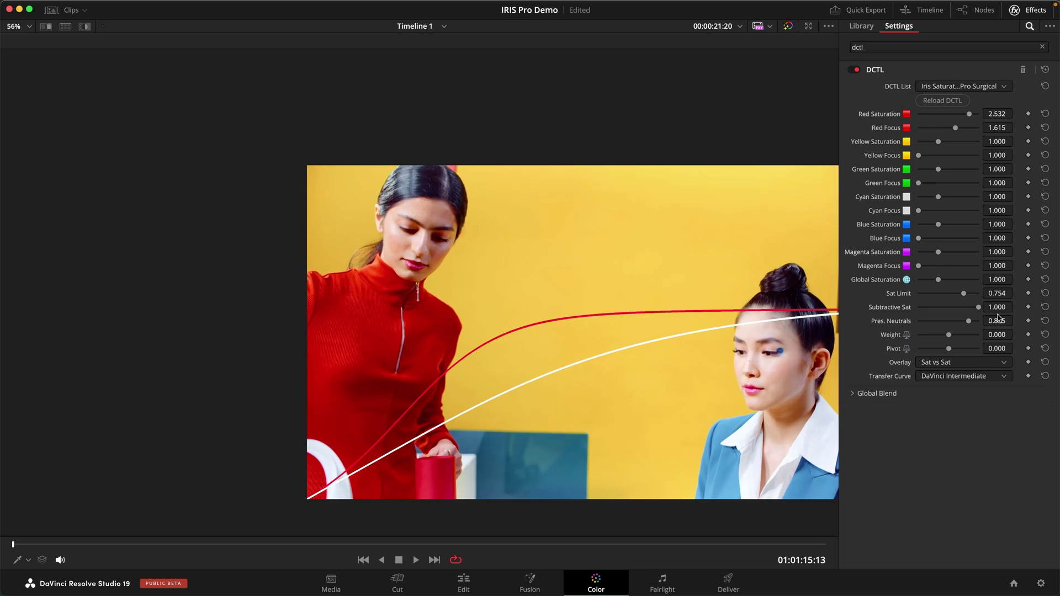
{"action": "left_click_drag", "start_coordinate": [1016, 293], "coordinate": [997, 294]}
{"action": "scroll", "coordinate": [375, 293], "scroll_direction": "up", "scroll_amount": 5}
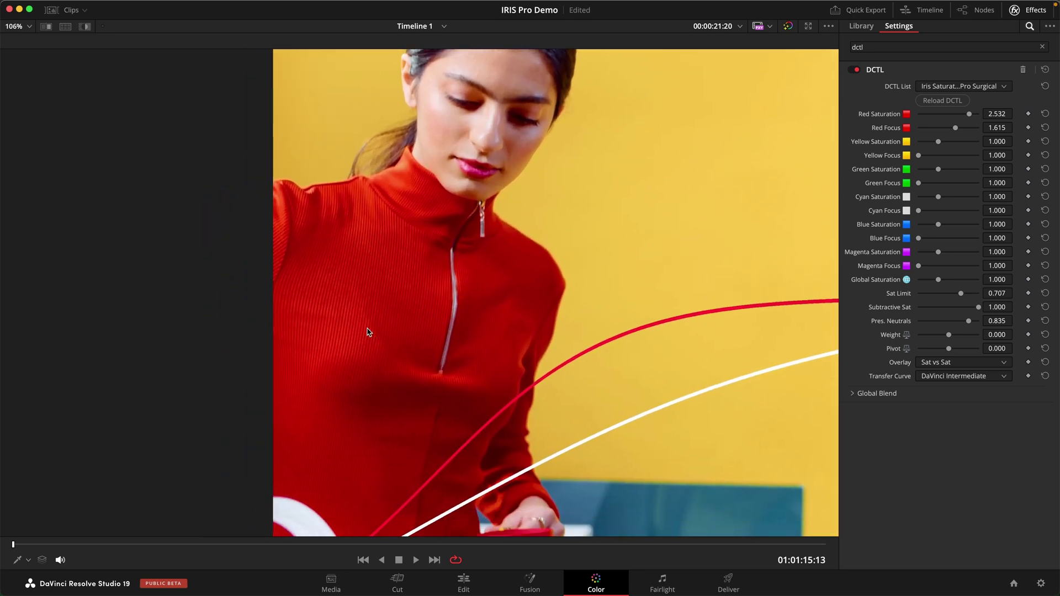
{"action": "key", "text": "shift+d"}
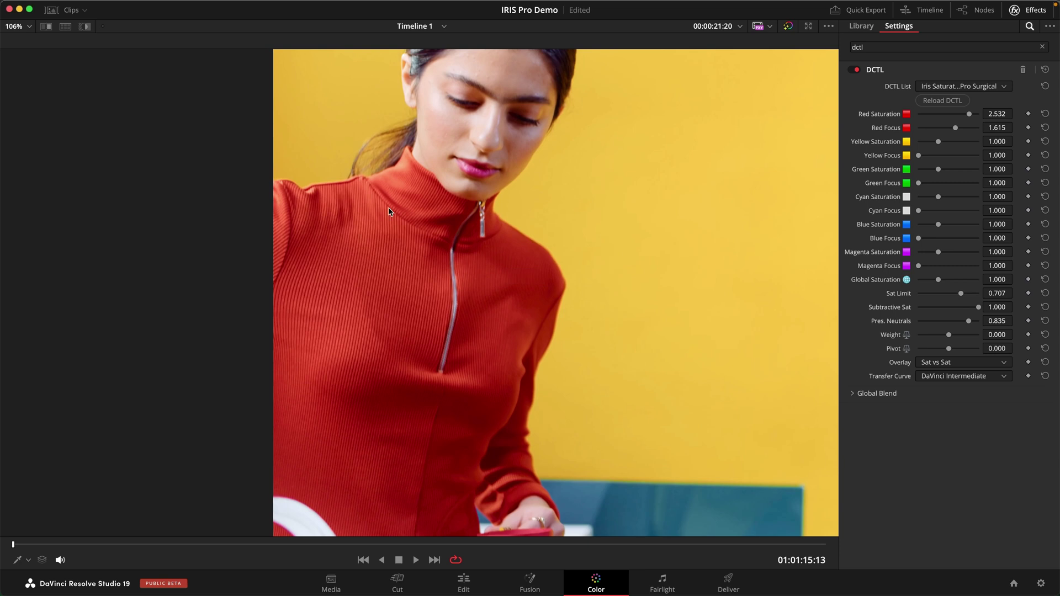
{"action": "key", "text": "shift+d"}
{"action": "key", "text": "shift+d"}
{"action": "key", "text": "shift+d"}
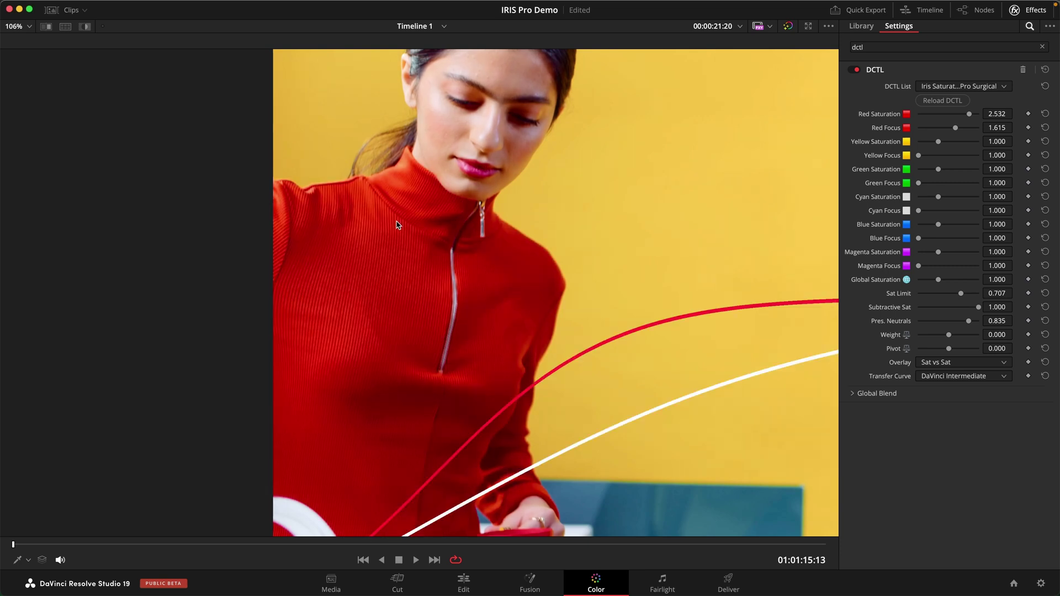
{"action": "scroll", "coordinate": [383, 307], "scroll_direction": "down", "scroll_amount": 5}
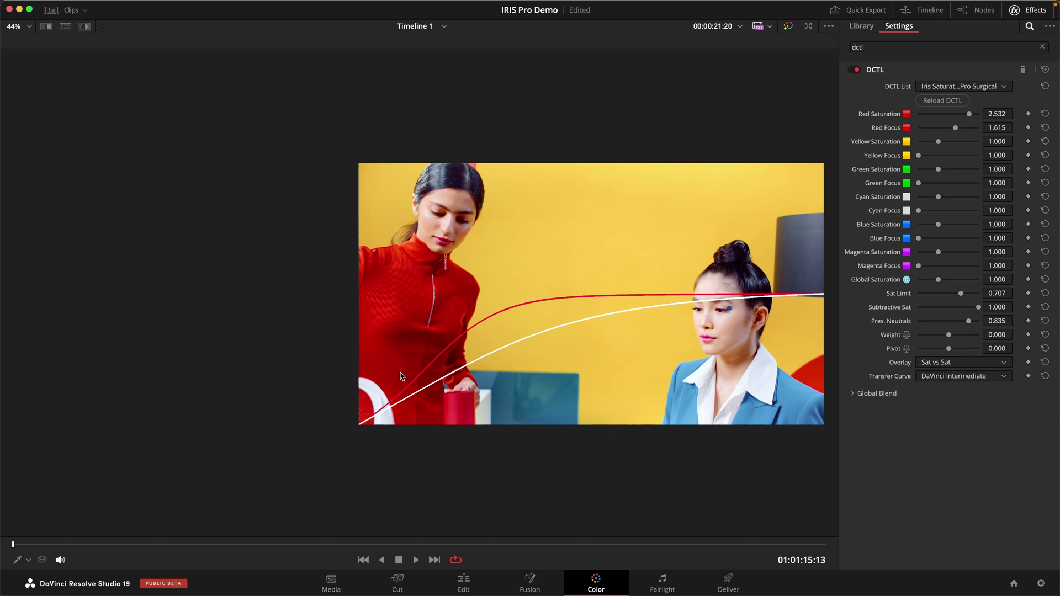
{"action": "scroll", "coordinate": [416, 280], "scroll_direction": "up", "scroll_amount": 2}
{"action": "scroll", "coordinate": [416, 280], "scroll_direction": "down", "scroll_amount": 1}
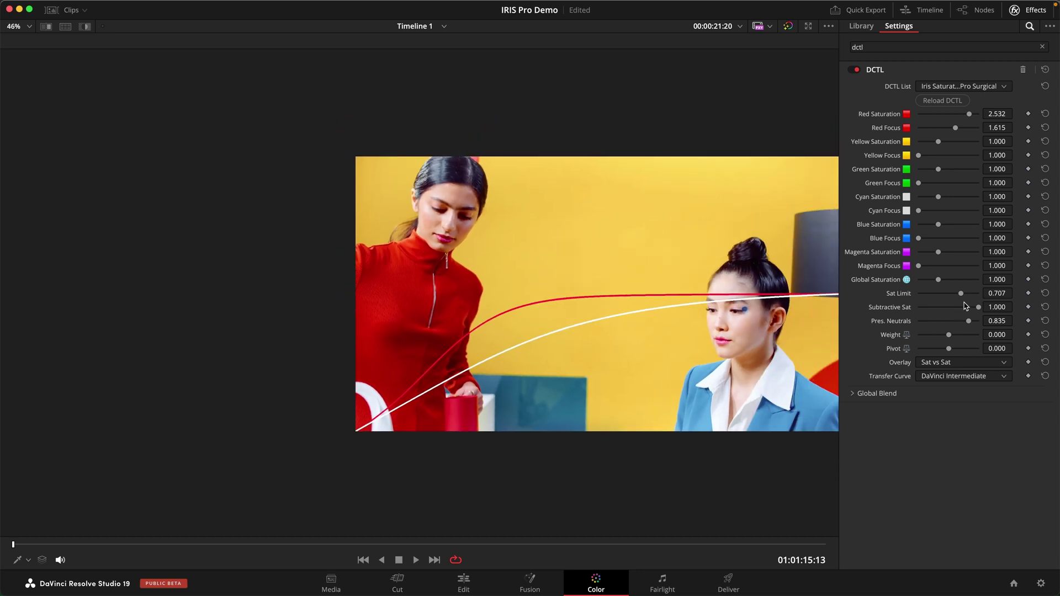
{"action": "left_click_drag", "start_coordinate": [961, 293], "coordinate": [999, 298]}
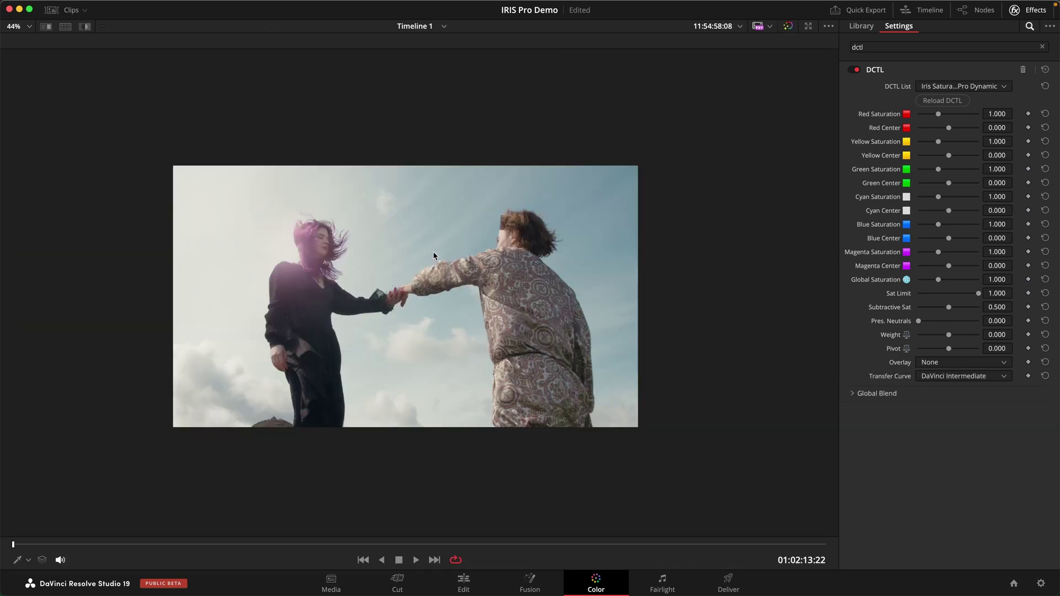
Step: Raise Cyan Saturation to 2.037 and Subtractive Sat to 1.000 to enrich the sky
{"action": "scroll", "coordinate": [433, 251], "scroll_direction": "up", "scroll_amount": 3}
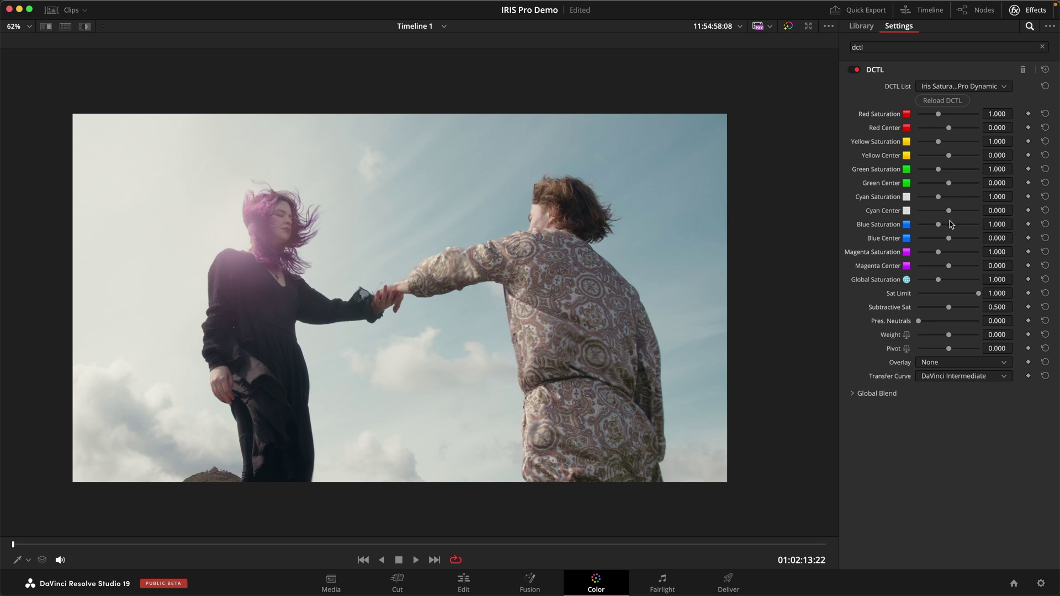
{"action": "mouse_move", "coordinate": [940, 198]}
{"action": "left_mouse_down"}
{"action": "mouse_move", "coordinate": [969, 200]}
{"action": "mouse_move", "coordinate": [959, 202]}
{"action": "left_mouse_up"}
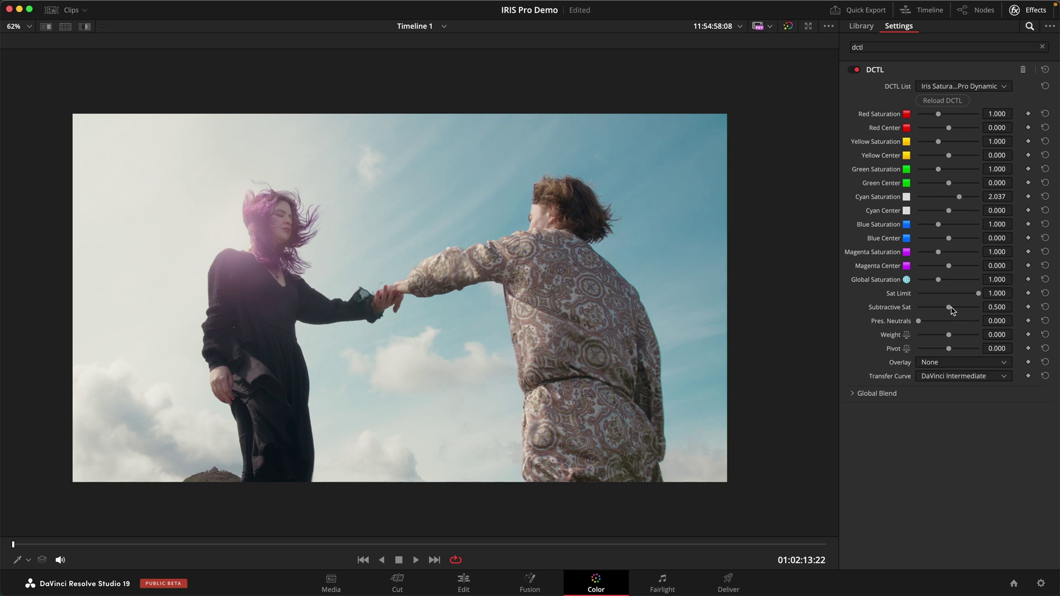
{"action": "left_click_drag", "start_coordinate": [949, 310], "coordinate": [1004, 317]}
Step: Overlay the Hue vs Sat curve and shift the Cyan and Blue centres
{"action": "left_click", "coordinate": [935, 365]}
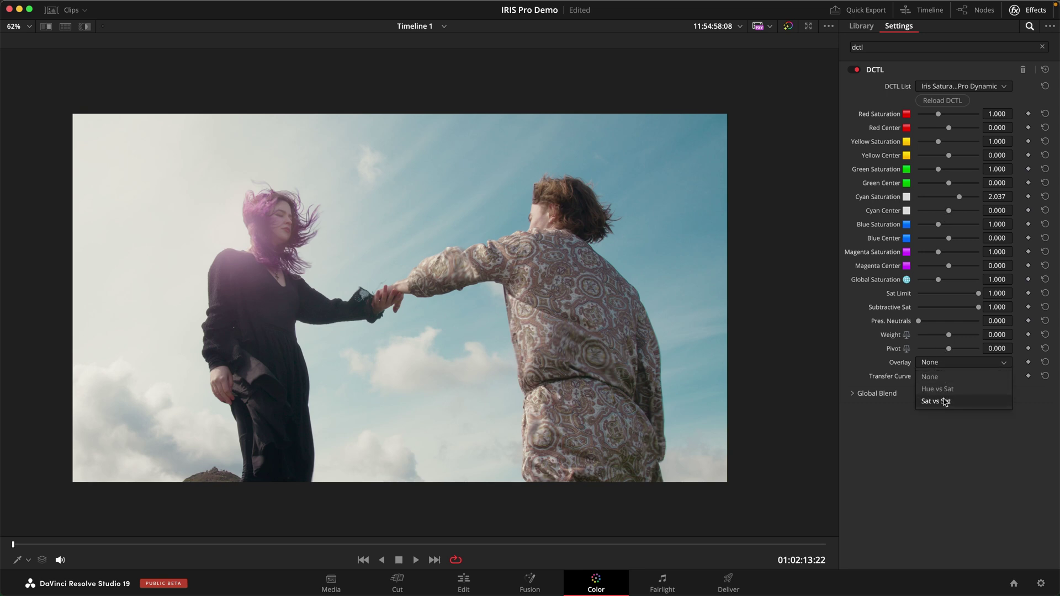
{"action": "left_click", "coordinate": [947, 392]}
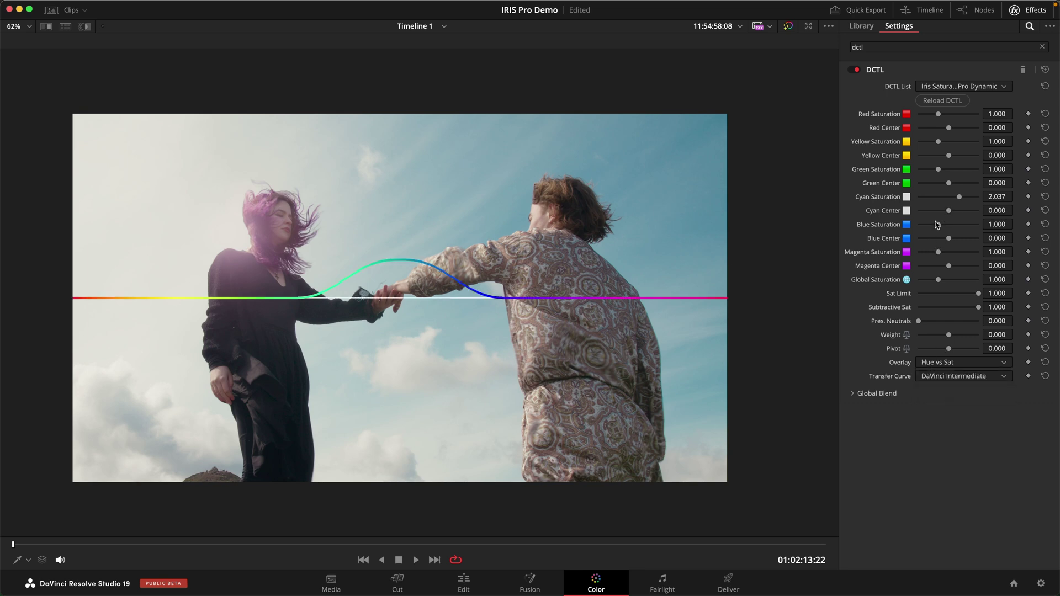
{"action": "left_click_drag", "start_coordinate": [949, 210], "coordinate": [994, 216]}
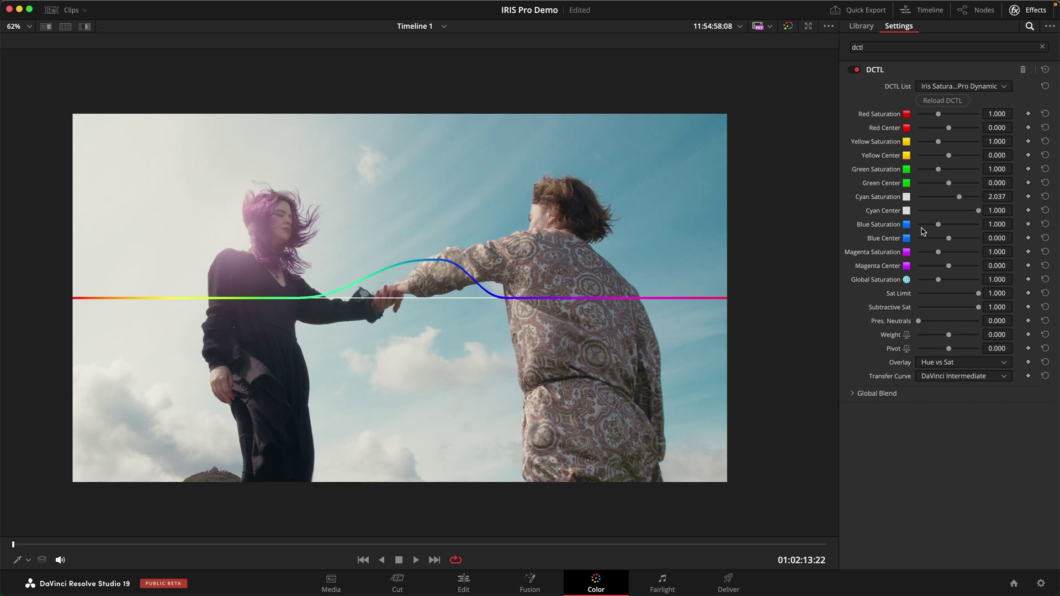
{"action": "left_click_drag", "start_coordinate": [978, 214], "coordinate": [1008, 222]}
{"action": "left_click_drag", "start_coordinate": [950, 240], "coordinate": [970, 243]}
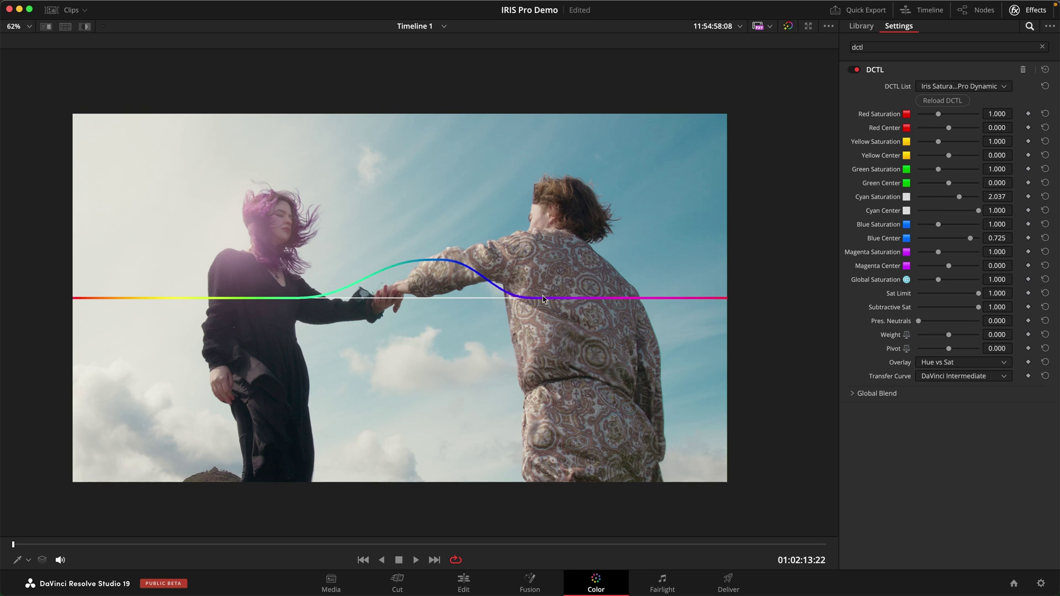
Step: Boost Magenta Saturation to 1.375 and set the curve overlay to None
{"action": "left_click_drag", "start_coordinate": [937, 252], "coordinate": [988, 275]}
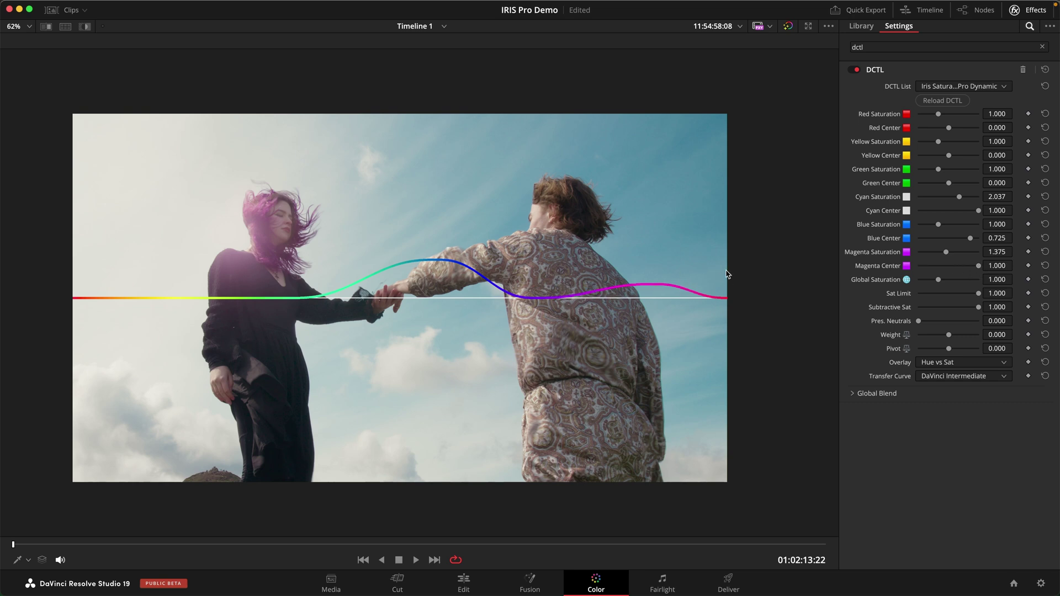
{"action": "scroll", "coordinate": [519, 264], "scroll_direction": "down", "scroll_amount": 1}
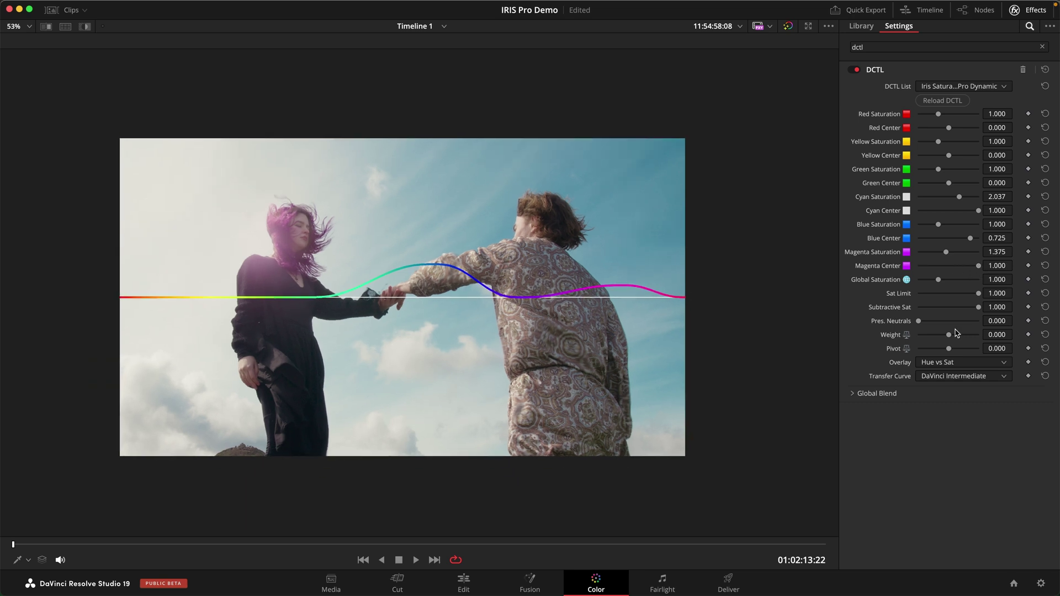
{"action": "left_click", "coordinate": [955, 363]}
{"action": "left_click", "coordinate": [929, 377]}
{"action": "scroll", "coordinate": [519, 277], "scroll_direction": "down", "scroll_amount": 1}
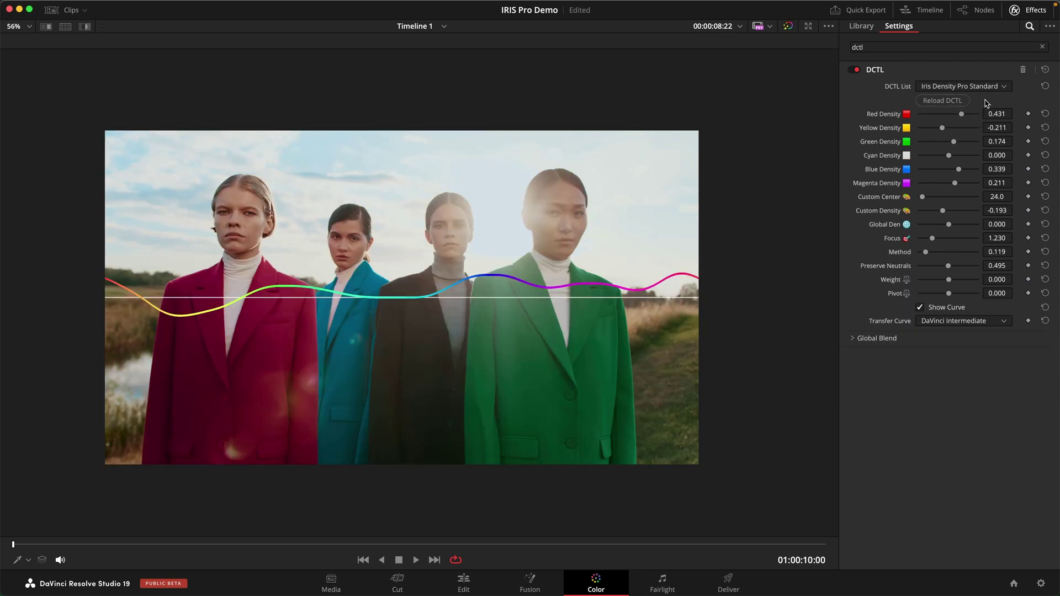
Step: Reload density defaults, show the curve, and try Red Density 1.000 with a higher Global Den
{"action": "left_click", "coordinate": [957, 106]}
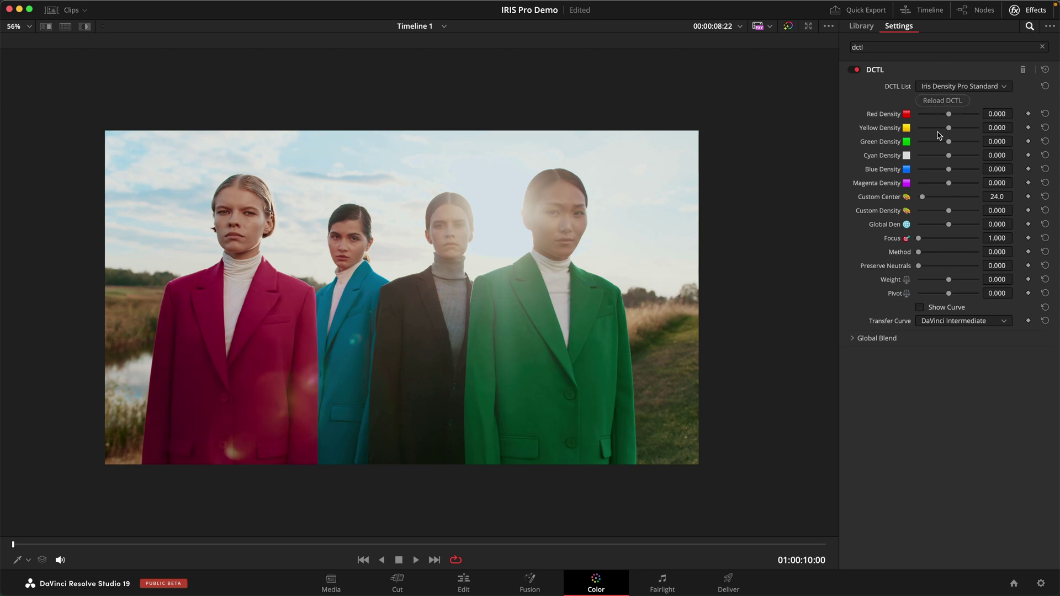
{"action": "left_click", "coordinate": [937, 309]}
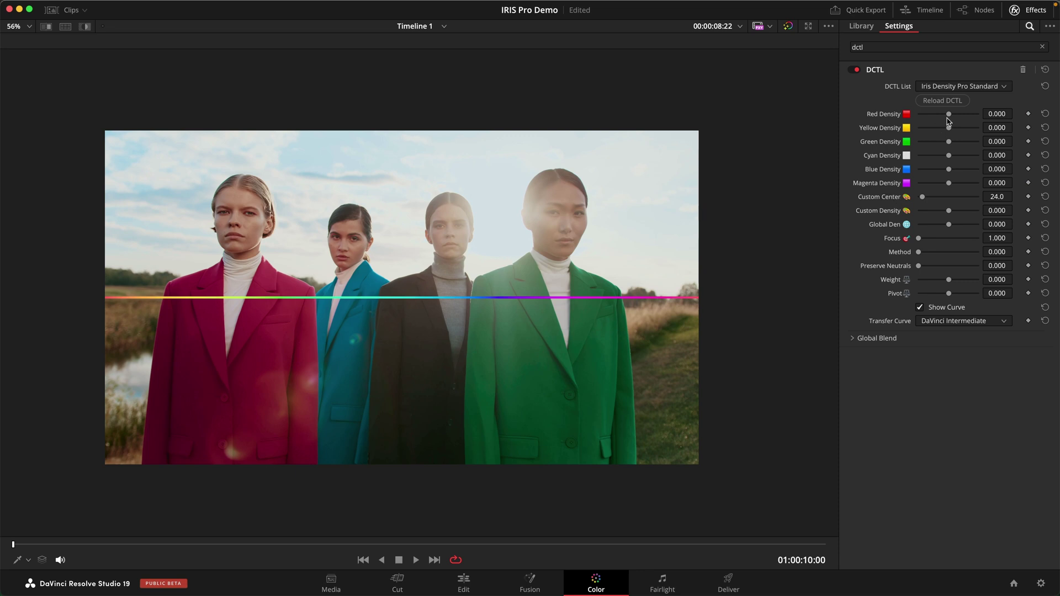
{"action": "left_click_drag", "start_coordinate": [952, 120], "coordinate": [981, 121]}
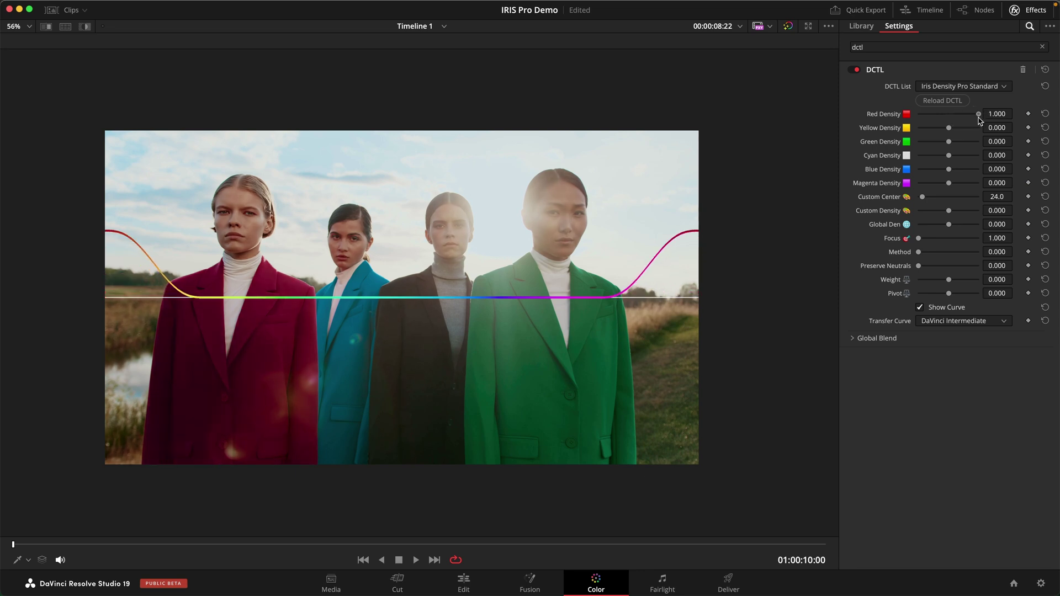
{"action": "left_click_drag", "start_coordinate": [952, 226], "coordinate": [962, 229]}
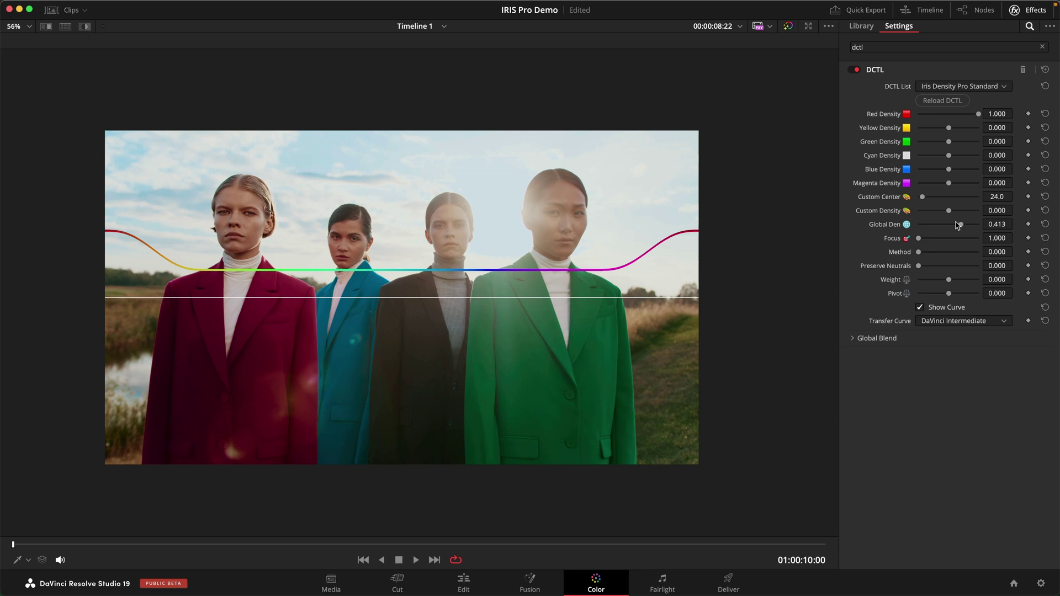
{"action": "left_click_drag", "start_coordinate": [958, 225], "coordinate": [977, 230]}
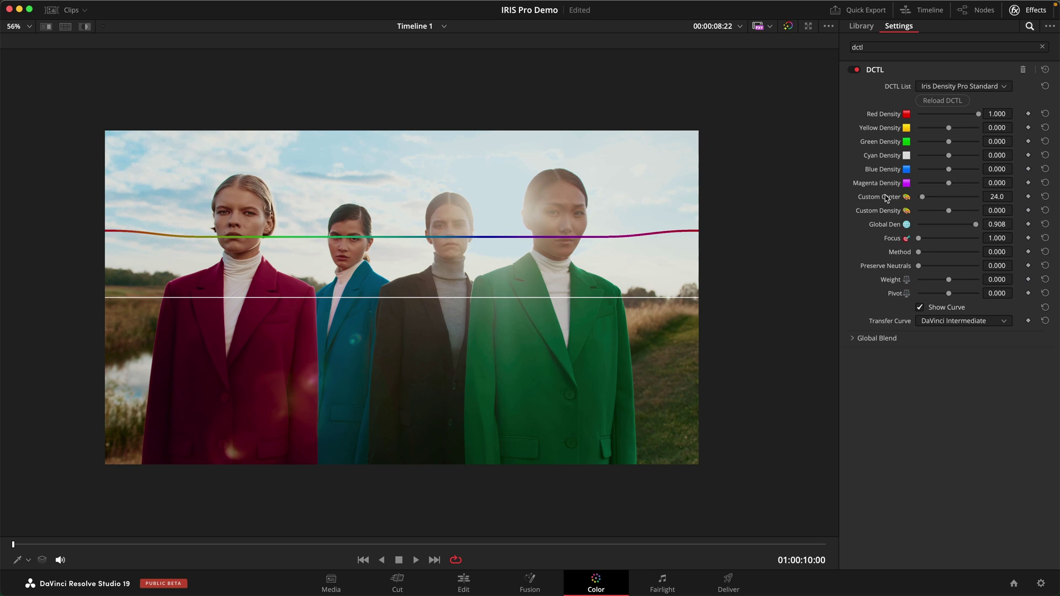
Step: Reload again, show the curve, and set Green Density 1.000 and Global Den 0.505
{"action": "left_click", "coordinate": [945, 101]}
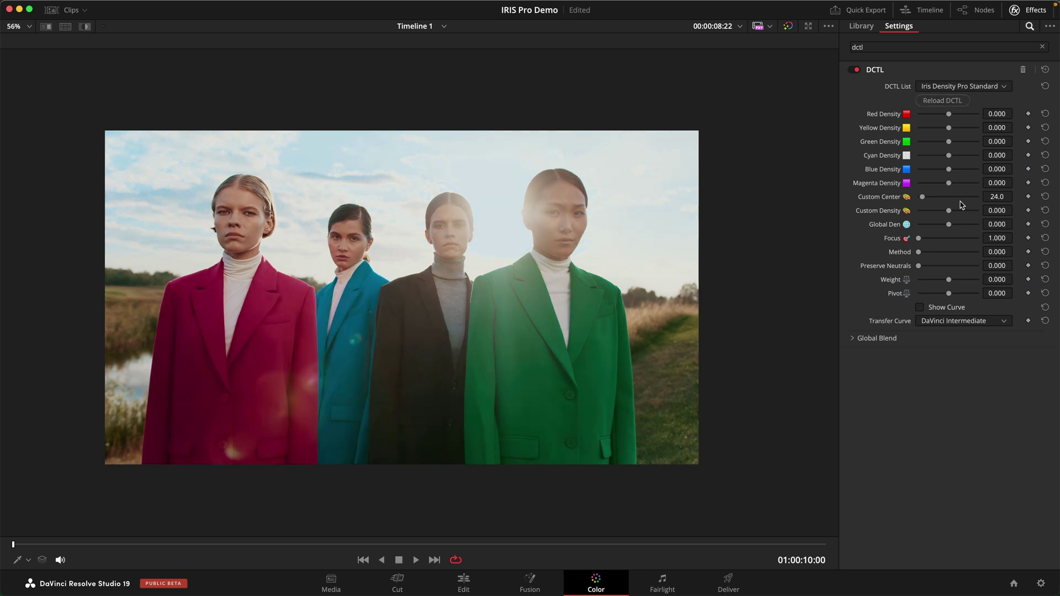
{"action": "left_click", "coordinate": [941, 313]}
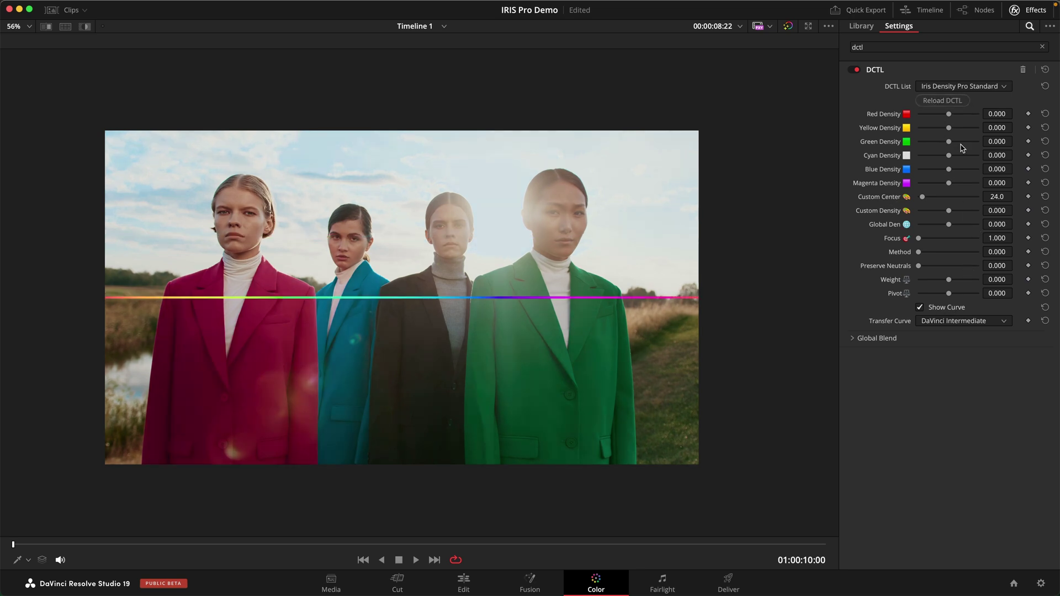
{"action": "left_click_drag", "start_coordinate": [949, 142], "coordinate": [1059, 163]}
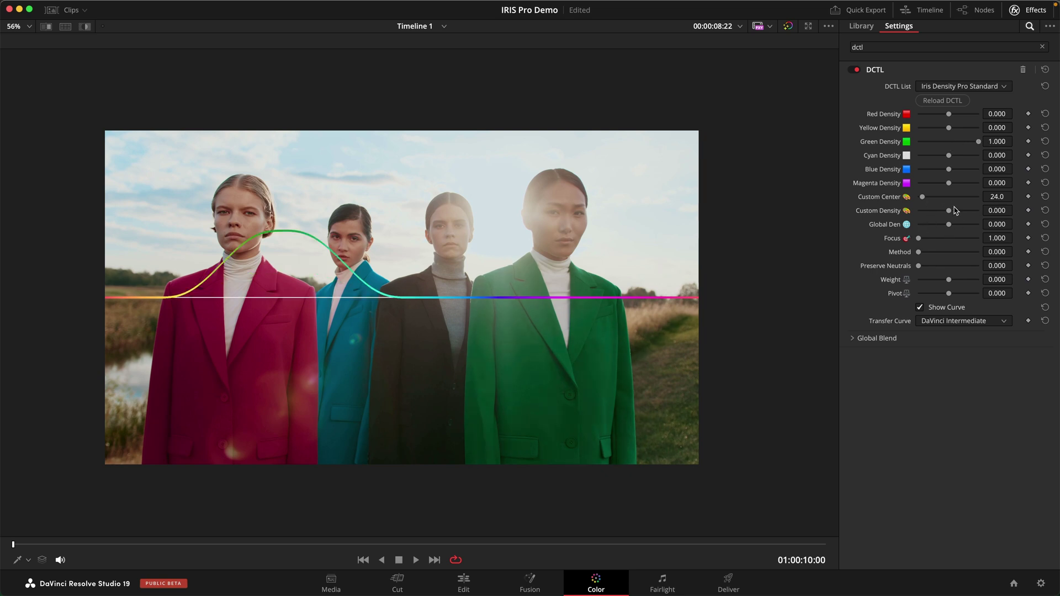
{"action": "mouse_move", "coordinate": [949, 211]}
{"action": "left_mouse_down"}
{"action": "mouse_move", "coordinate": [974, 215]}
{"action": "mouse_move", "coordinate": [932, 200]}
{"action": "left_mouse_up"}
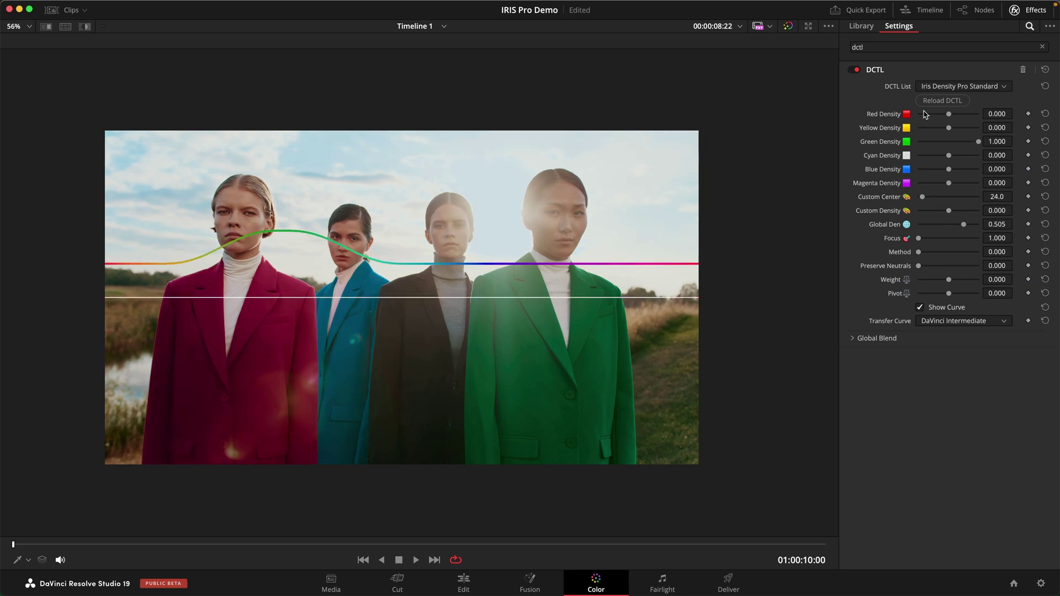
Step: Reload the density DCTL, set Red Density -1.000, show the curve, and raise Global Den to 0.560
{"action": "left_click", "coordinate": [947, 101]}
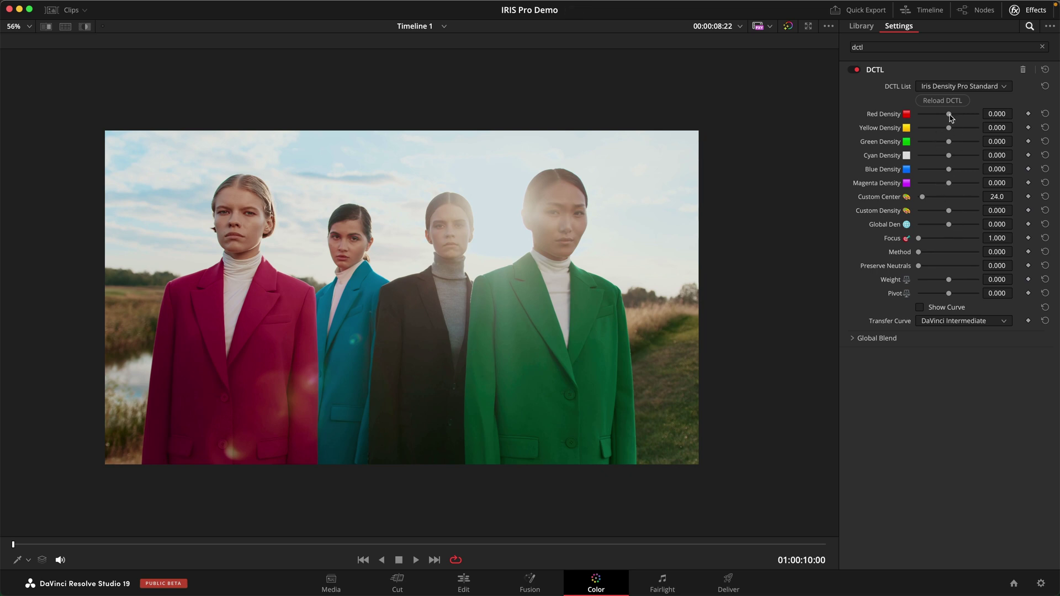
{"action": "left_click_drag", "start_coordinate": [949, 114], "coordinate": [873, 117]}
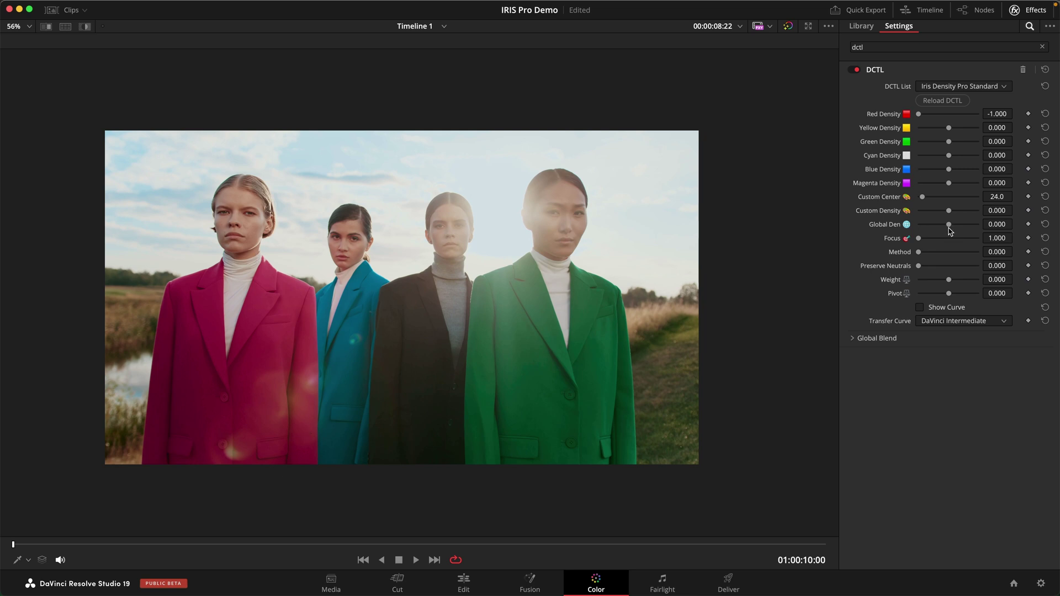
{"action": "left_click", "coordinate": [942, 306]}
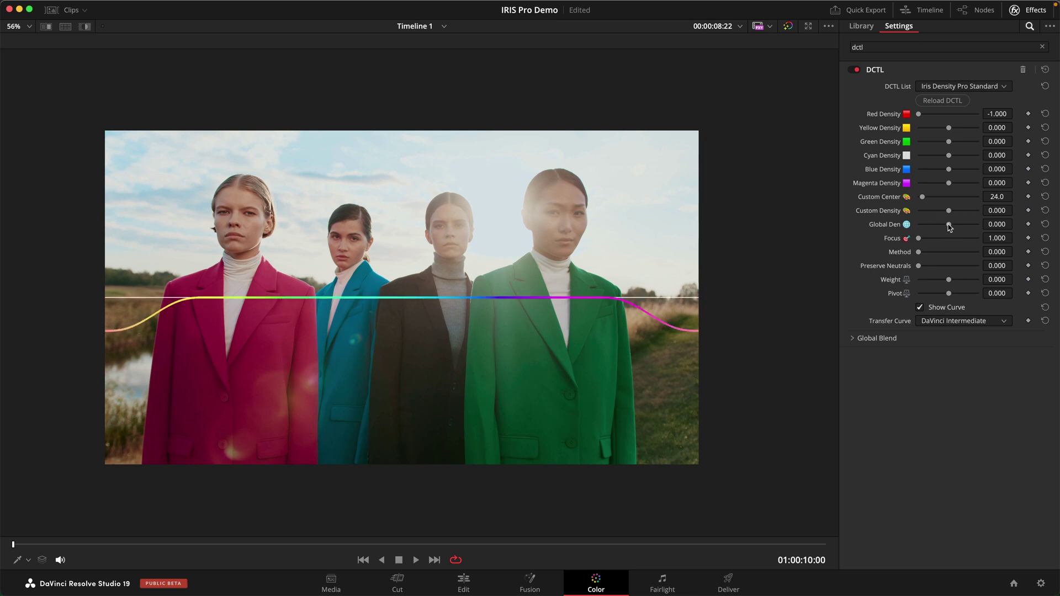
{"action": "mouse_move", "coordinate": [949, 226]}
{"action": "left_mouse_down"}
{"action": "mouse_move", "coordinate": [919, 224]}
{"action": "mouse_move", "coordinate": [966, 234]}
{"action": "left_mouse_up"}
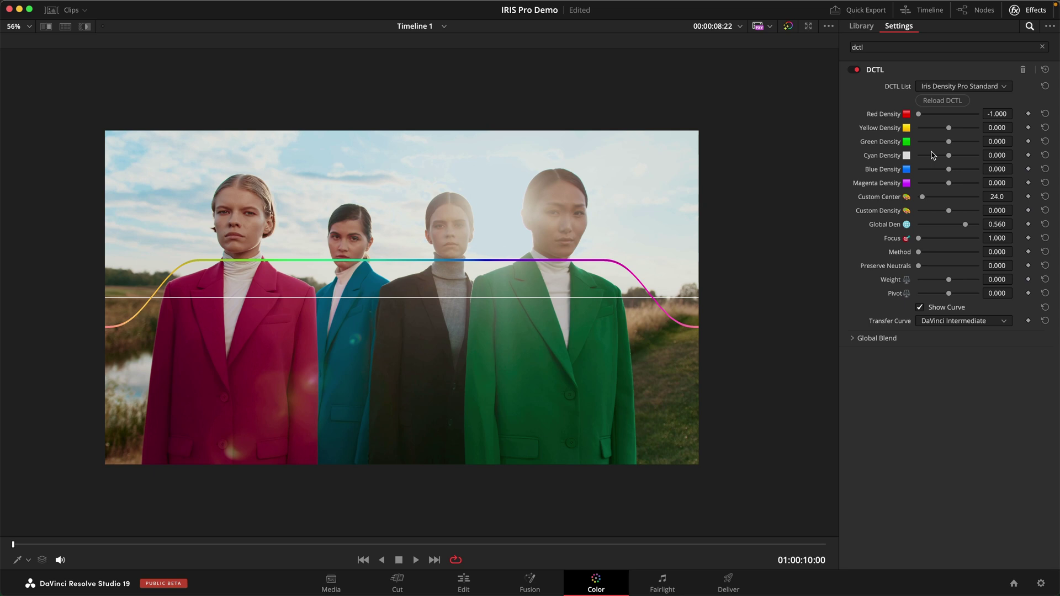
Step: Try Red Density and Method 1.000, then reset the density DCTL and raise Custom Density to 0.358
{"action": "left_click", "coordinate": [943, 101]}
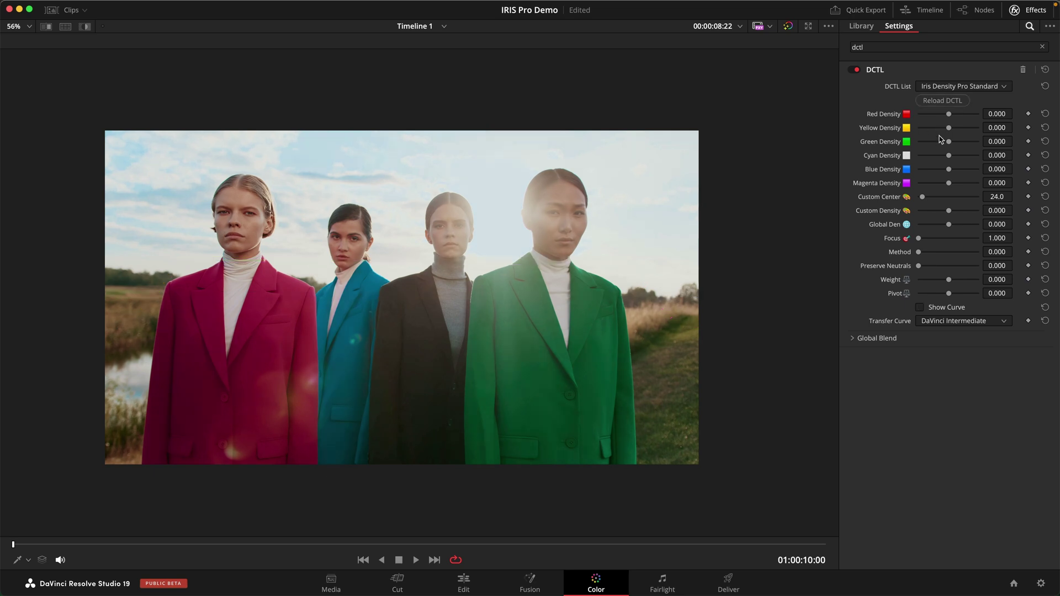
{"action": "left_click_drag", "start_coordinate": [949, 115], "coordinate": [972, 121]}
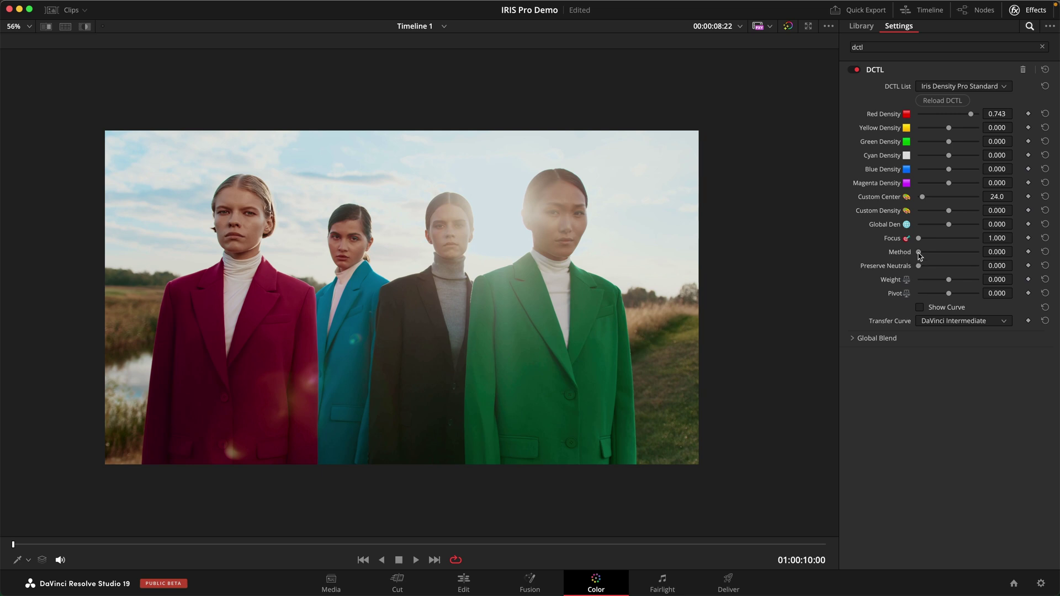
{"action": "left_click_drag", "start_coordinate": [919, 255], "coordinate": [1025, 268]}
{"action": "left_click", "coordinate": [942, 100]}
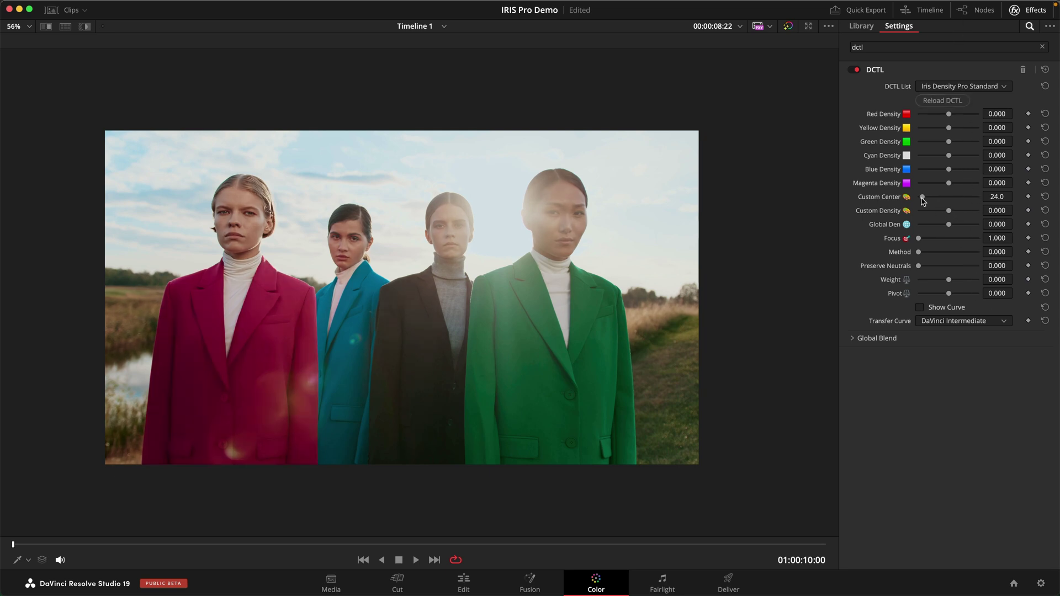
{"action": "mouse_move", "coordinate": [948, 212]}
{"action": "left_mouse_down"}
{"action": "mouse_move", "coordinate": [959, 212]}
{"action": "mouse_move", "coordinate": [928, 201]}
{"action": "mouse_move", "coordinate": [972, 208]}
{"action": "mouse_move", "coordinate": [932, 208]}
{"action": "mouse_move", "coordinate": [953, 208]}
{"action": "left_mouse_up"}
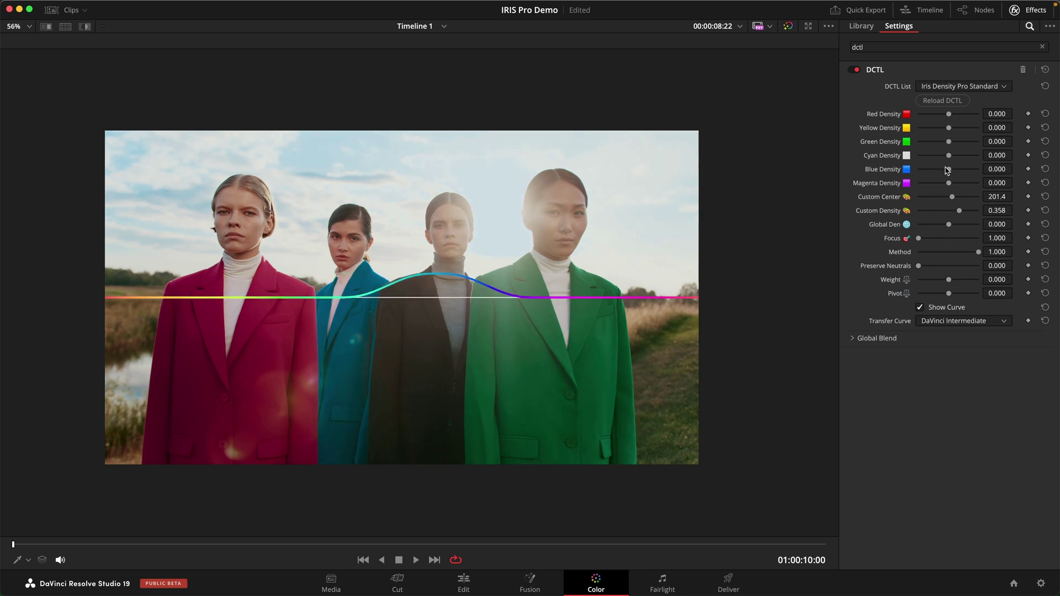
Step: Reset the density DCTL and set Red Density 0.706, Focus 1.441, Preserve Neutrals 1.000
{"action": "left_click", "coordinate": [944, 101]}
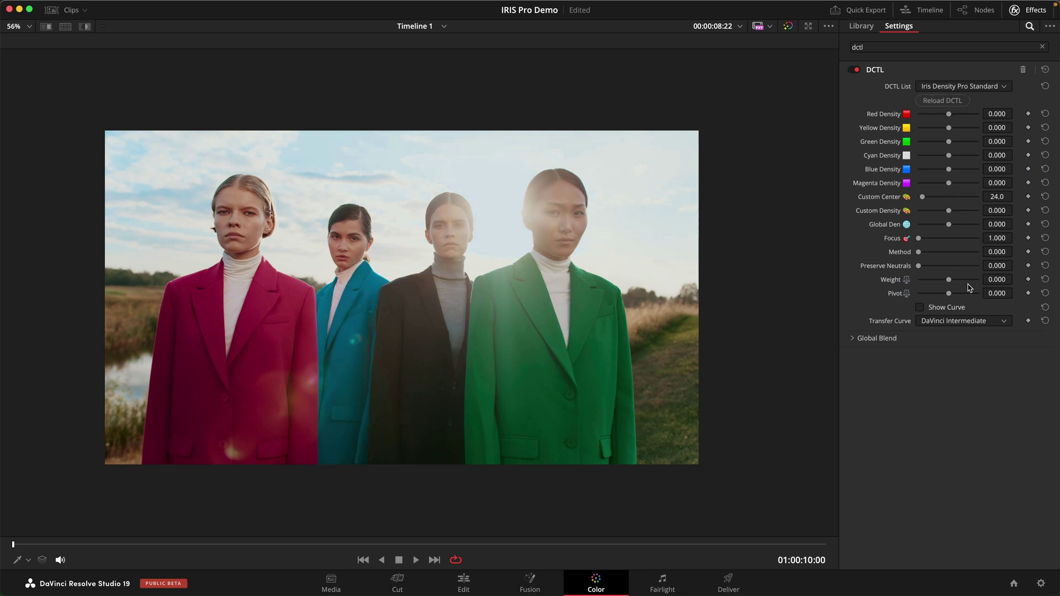
{"action": "left_click_drag", "start_coordinate": [949, 116], "coordinate": [971, 126]}
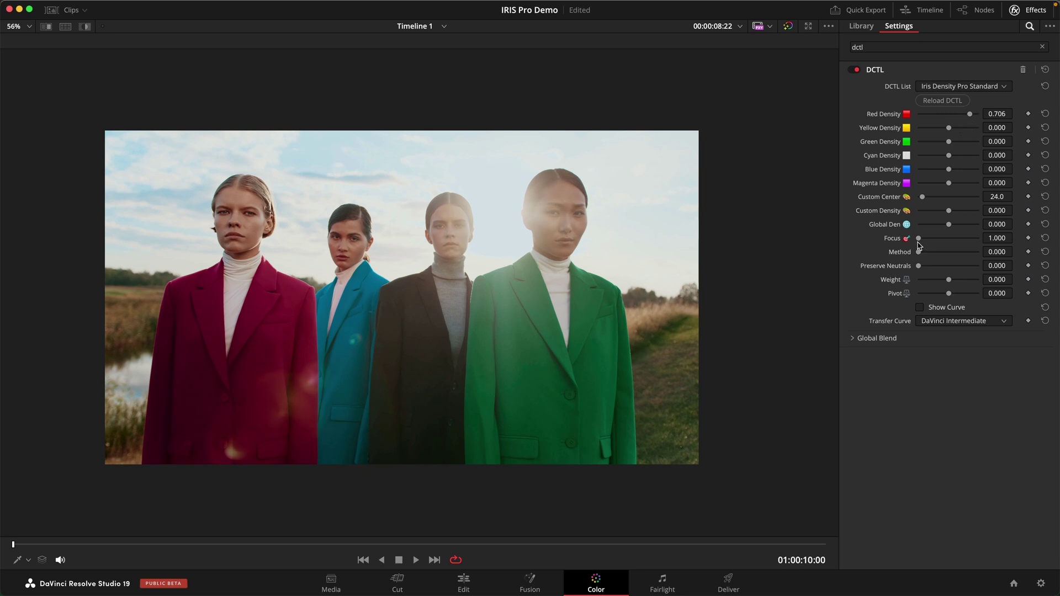
{"action": "scroll", "coordinate": [249, 243], "scroll_direction": "up", "scroll_amount": 5}
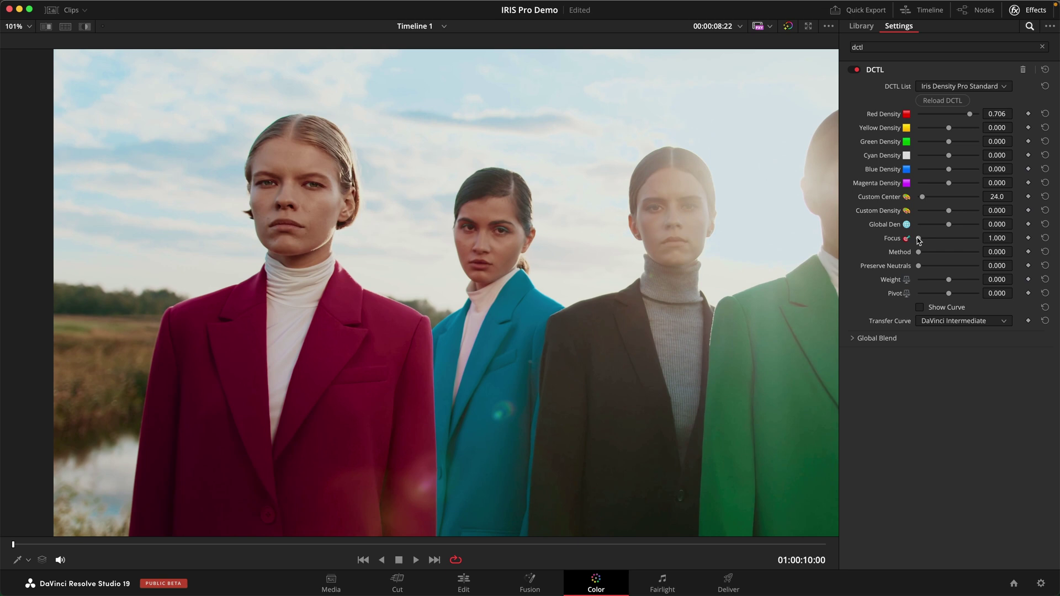
{"action": "left_click_drag", "start_coordinate": [919, 239], "coordinate": [943, 239]}
{"action": "scroll", "coordinate": [415, 263], "scroll_direction": "down", "scroll_amount": 3}
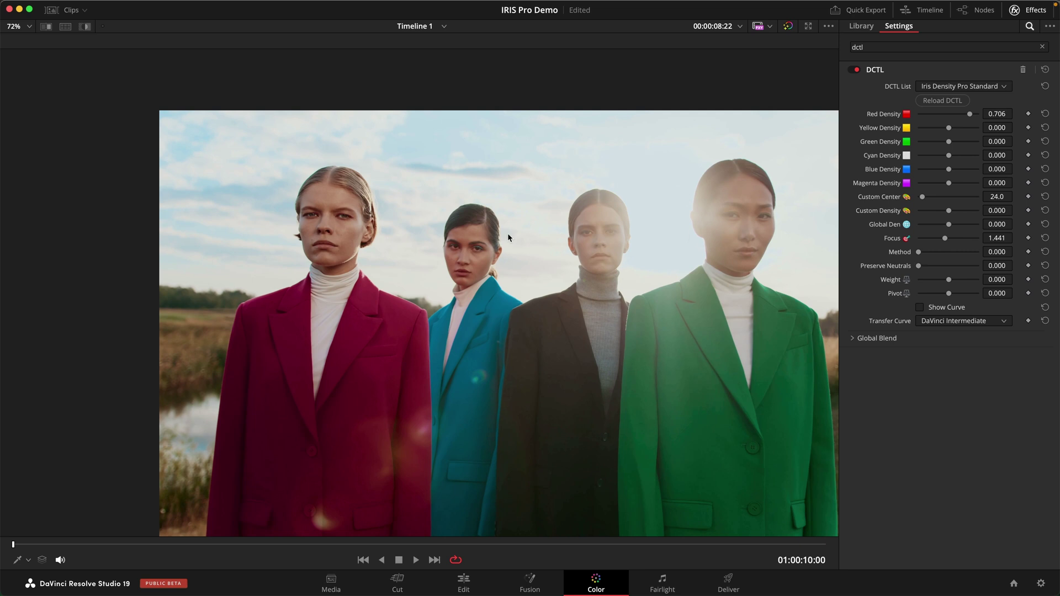
{"action": "left_click_drag", "start_coordinate": [918, 265], "coordinate": [994, 272]}
{"action": "scroll", "coordinate": [426, 257], "scroll_direction": "down", "scroll_amount": 3}
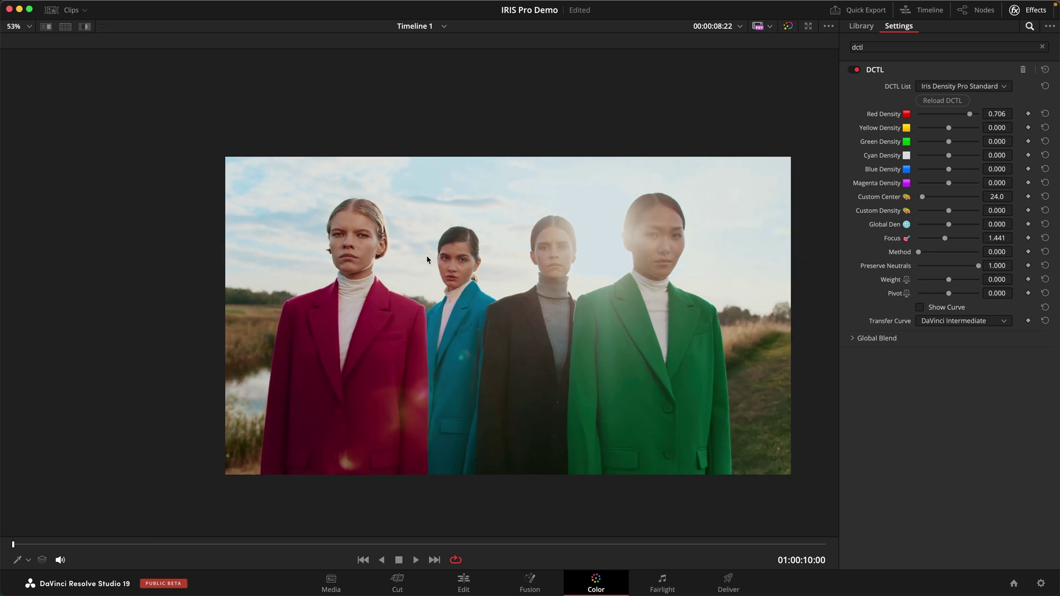
{"action": "scroll", "coordinate": [427, 255], "scroll_direction": "up", "scroll_amount": 1}
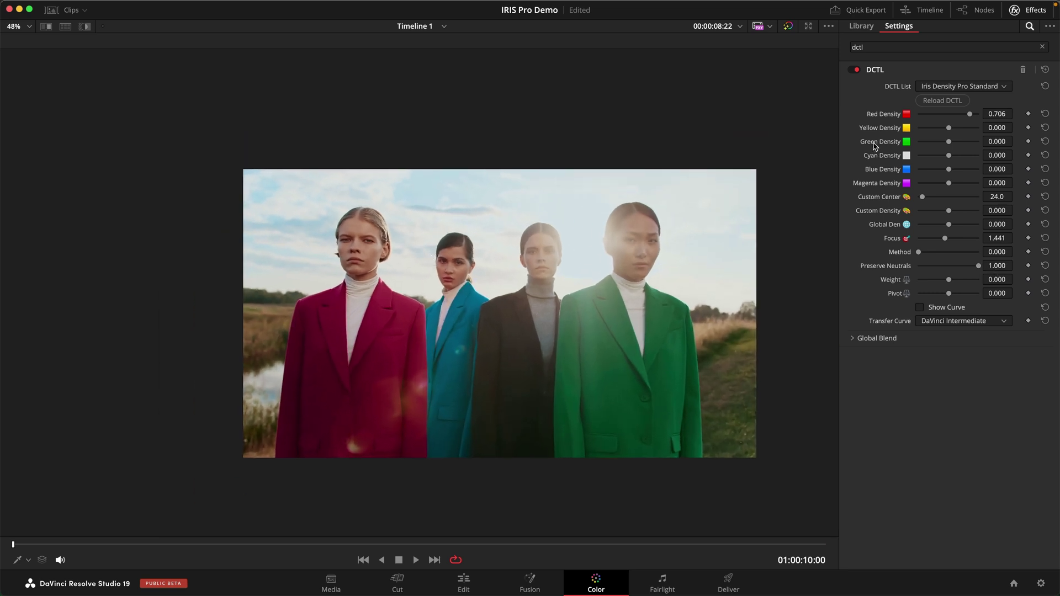
Step: Toggle the density DCTL off and on to compare, then return to the full Color page layout
{"action": "left_click", "coordinate": [857, 70]}
{"action": "left_click", "coordinate": [857, 70]}
{"action": "left_click", "coordinate": [858, 70]}
{"action": "left_click", "coordinate": [857, 70]}
{"action": "key", "text": "alt+f"}
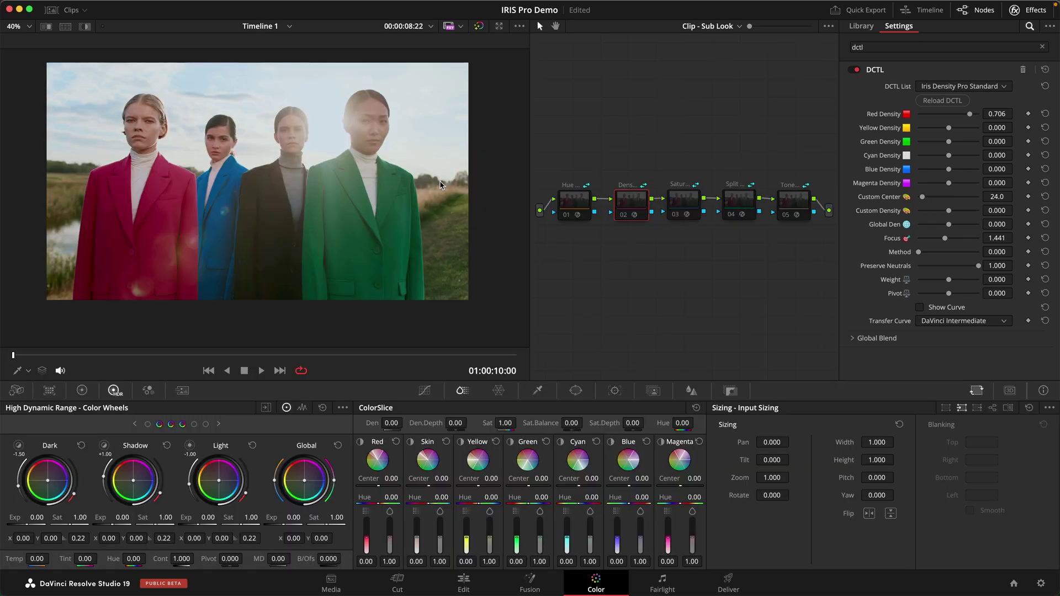
{"action": "key", "text": "shift+d"}
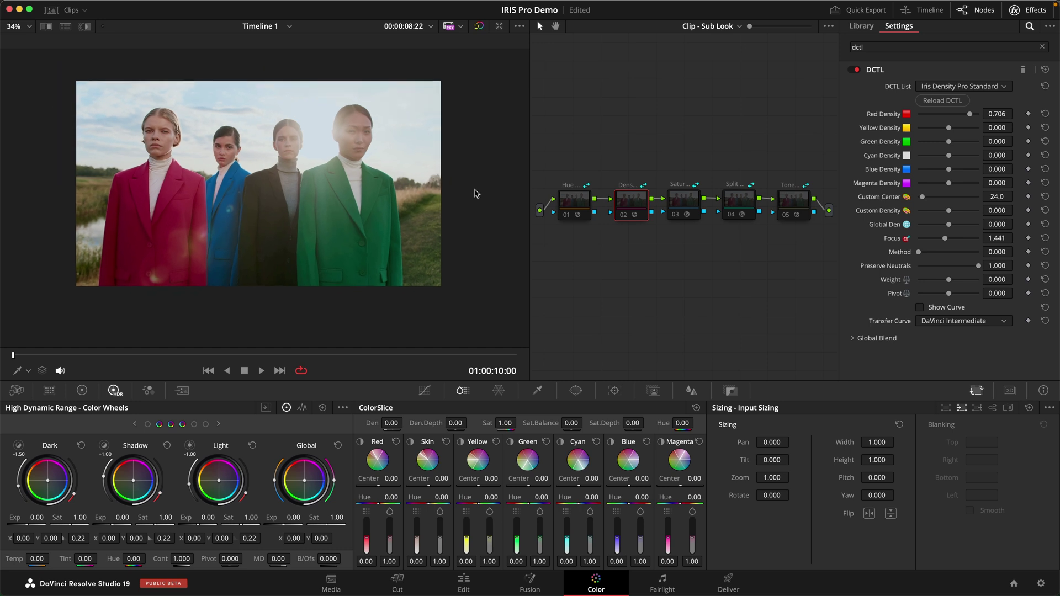
{"action": "key", "text": "shift+d"}
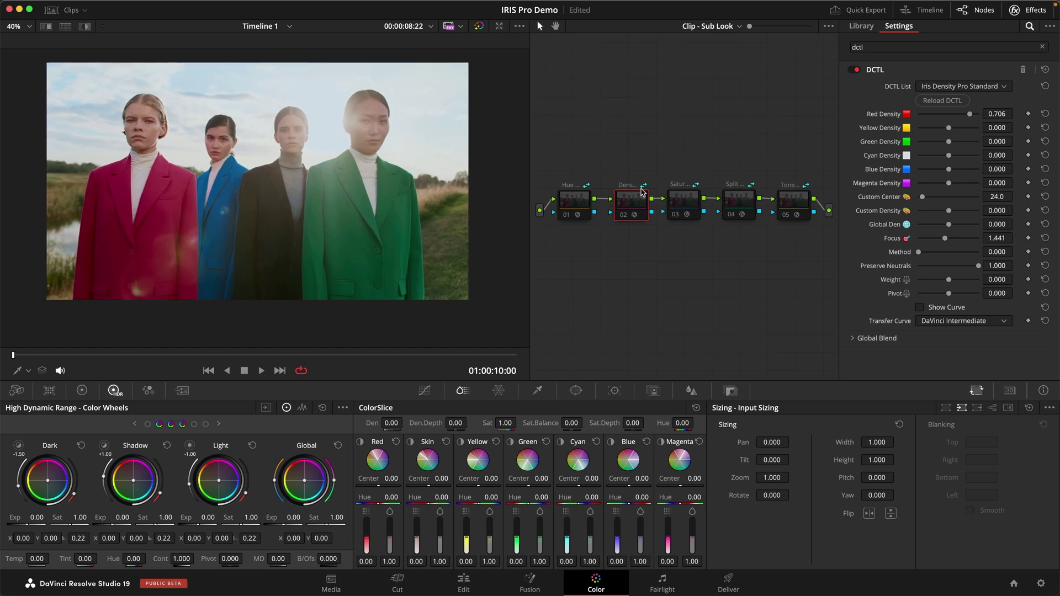
Step: Inspect each node's DCTL settings, then select the hue, density and saturation nodes together
{"action": "left_click", "coordinate": [731, 202]}
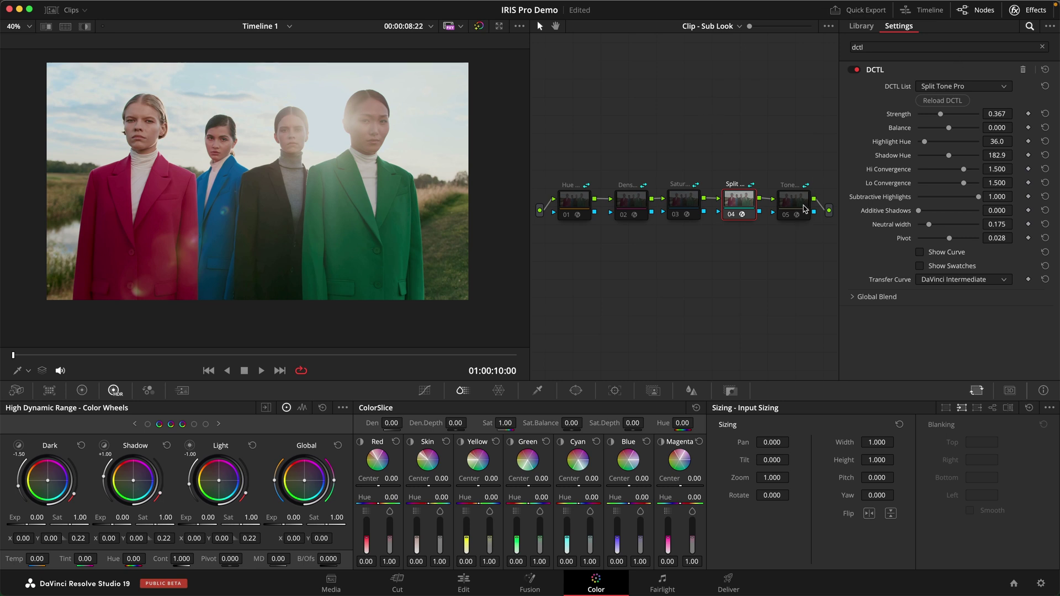
{"action": "left_click", "coordinate": [802, 205]}
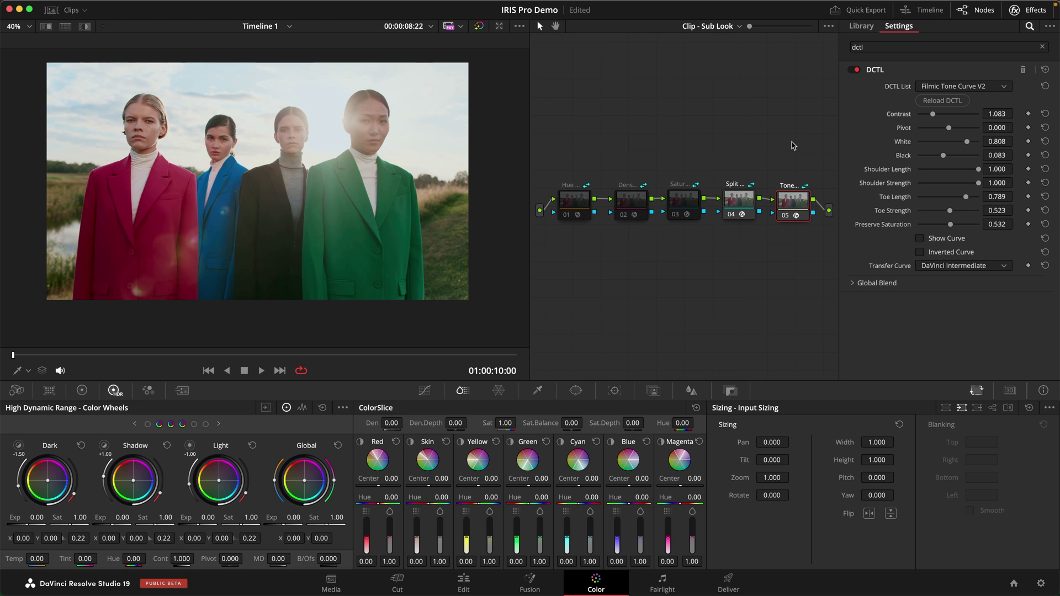
{"action": "left_click", "coordinate": [679, 202]}
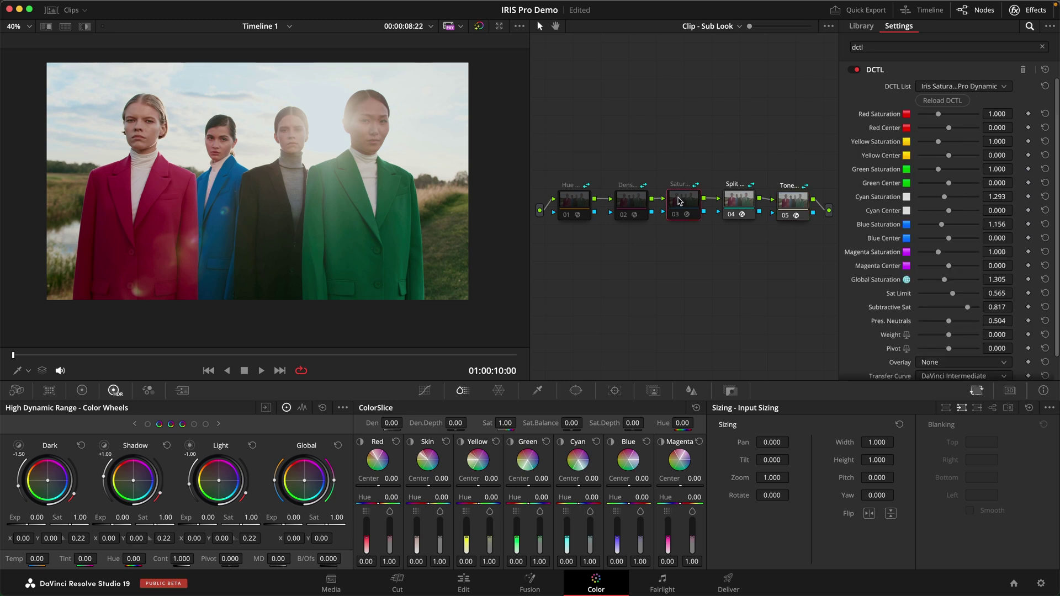
{"action": "left_click", "coordinate": [581, 206]}
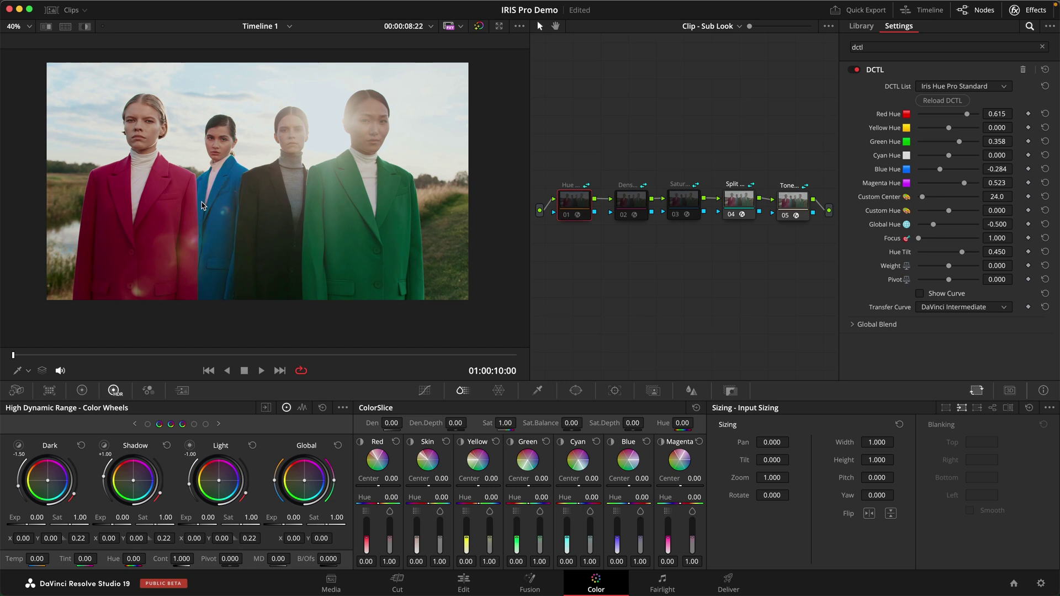
{"action": "left_click", "coordinate": [633, 205]}
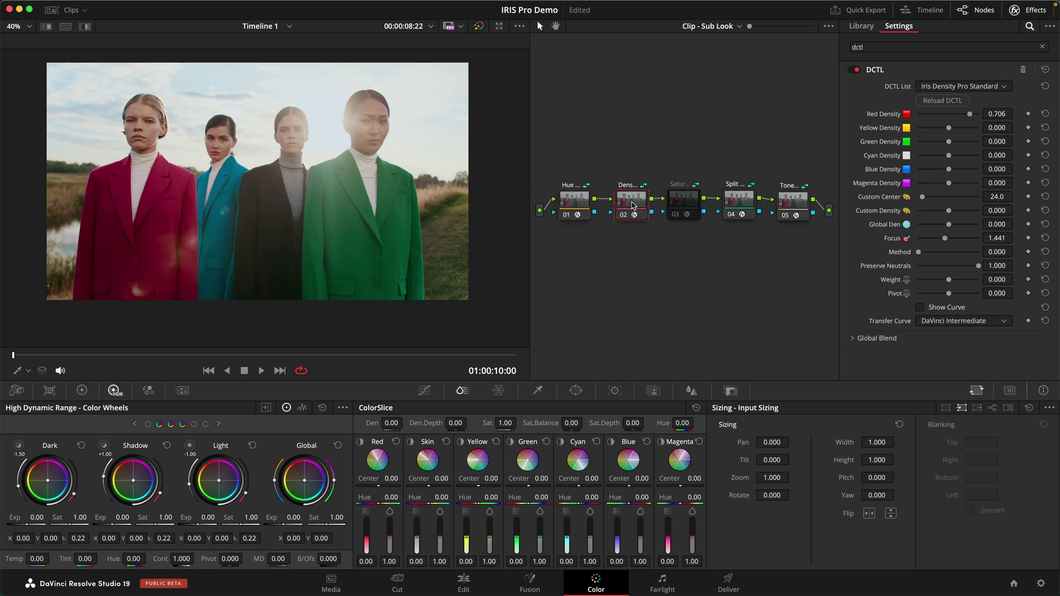
{"action": "left_click", "coordinate": [694, 202]}
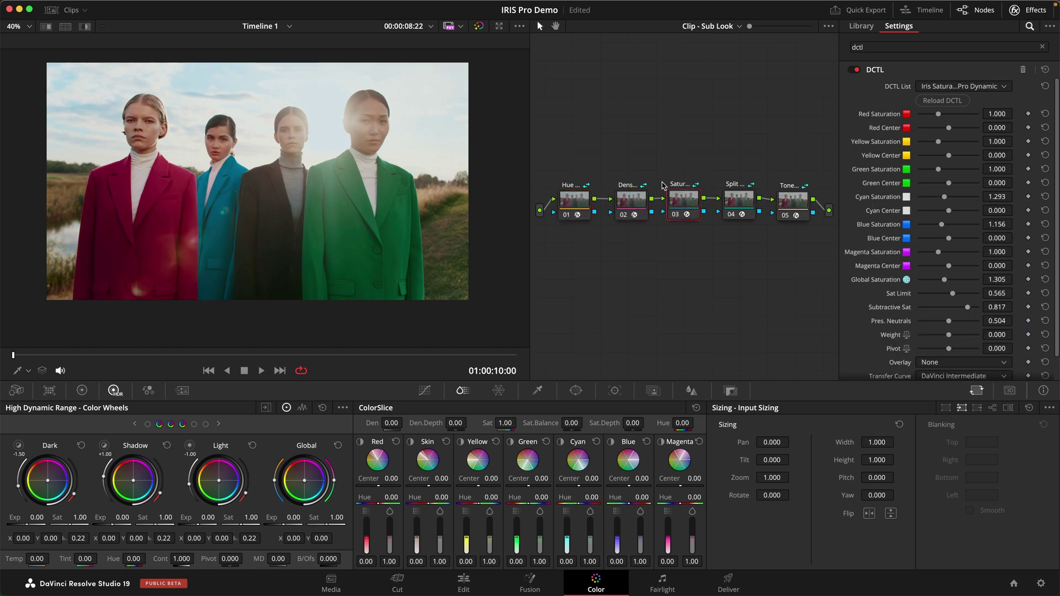
{"action": "left_click_drag", "start_coordinate": [557, 169], "coordinate": [688, 253]}
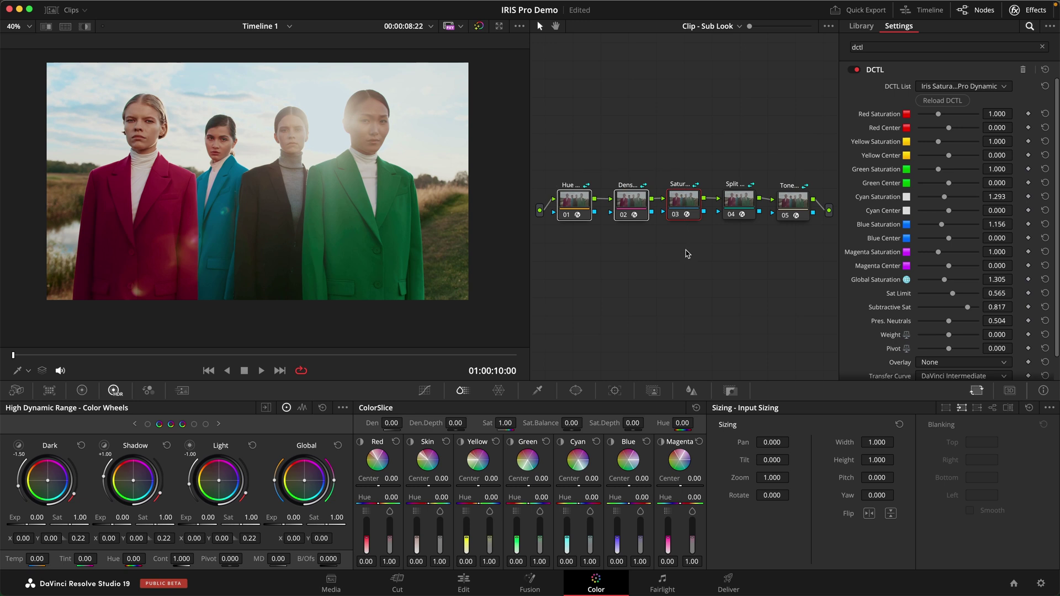
Step: Enlarge the viewer and toggle the hue, density and saturation nodes off and on, including on the ARRI chart clip
{"action": "key", "text": "alt+f"}
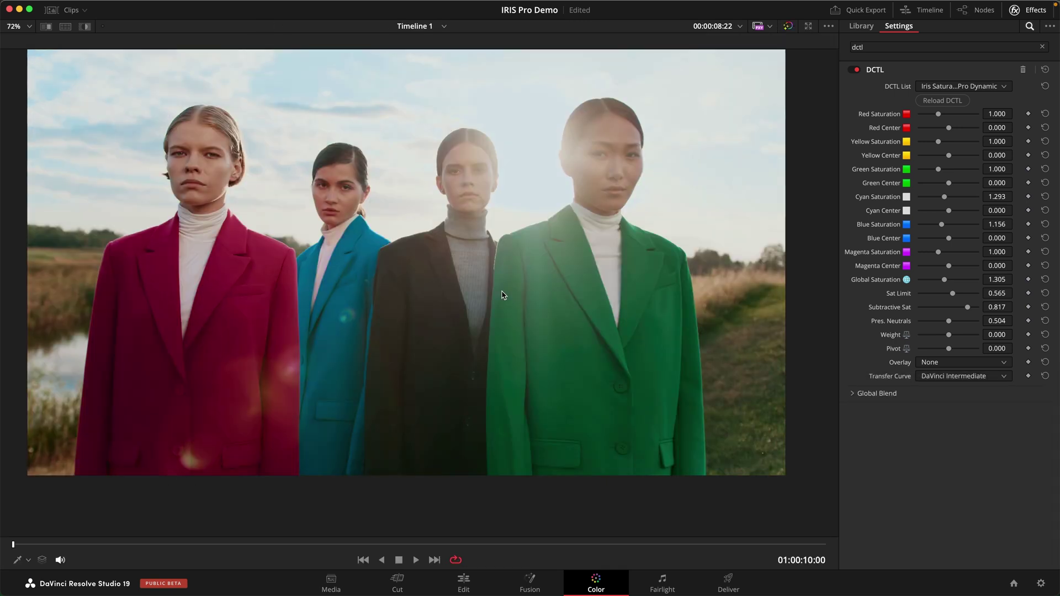
{"action": "key", "text": "ctrl+d"}
{"action": "key", "text": "ctrl+d"}
{"action": "scroll", "coordinate": [504, 295], "scroll_direction": "down", "scroll_amount": 1}
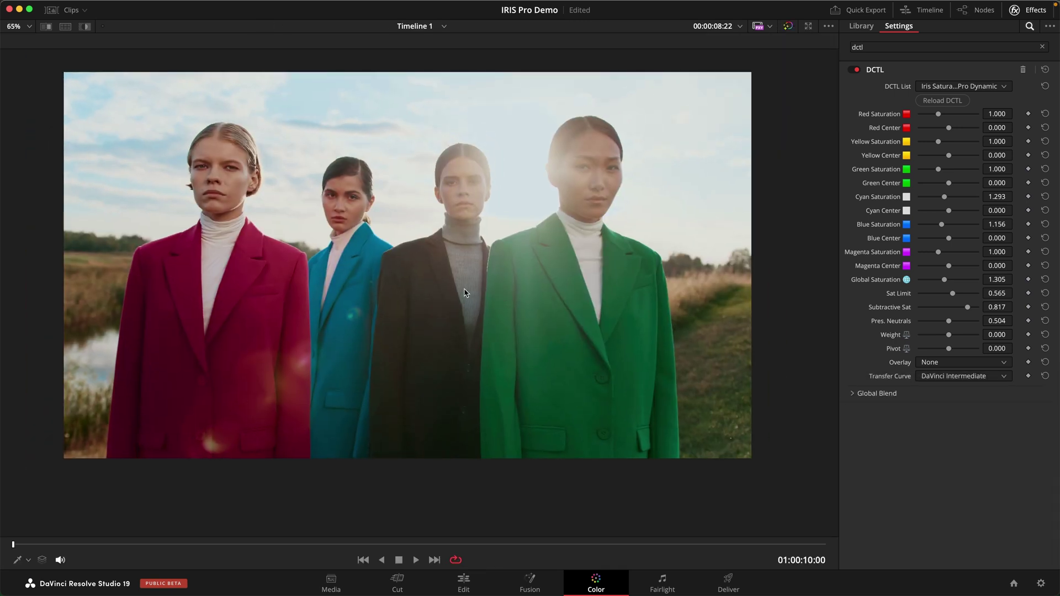
{"action": "key", "text": "alt+f"}
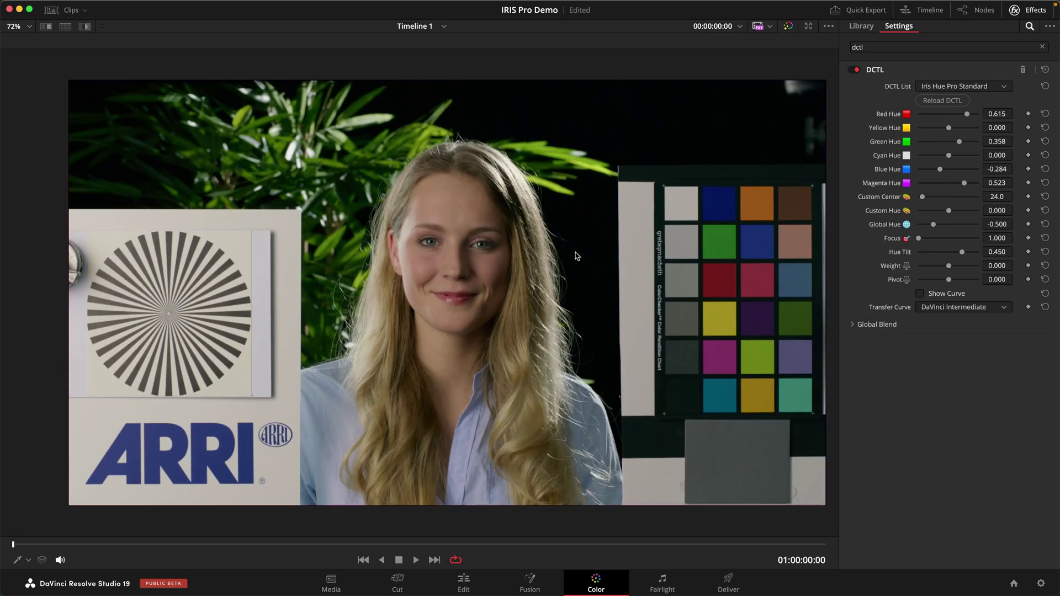
{"action": "key", "text": "ctrl+d"}
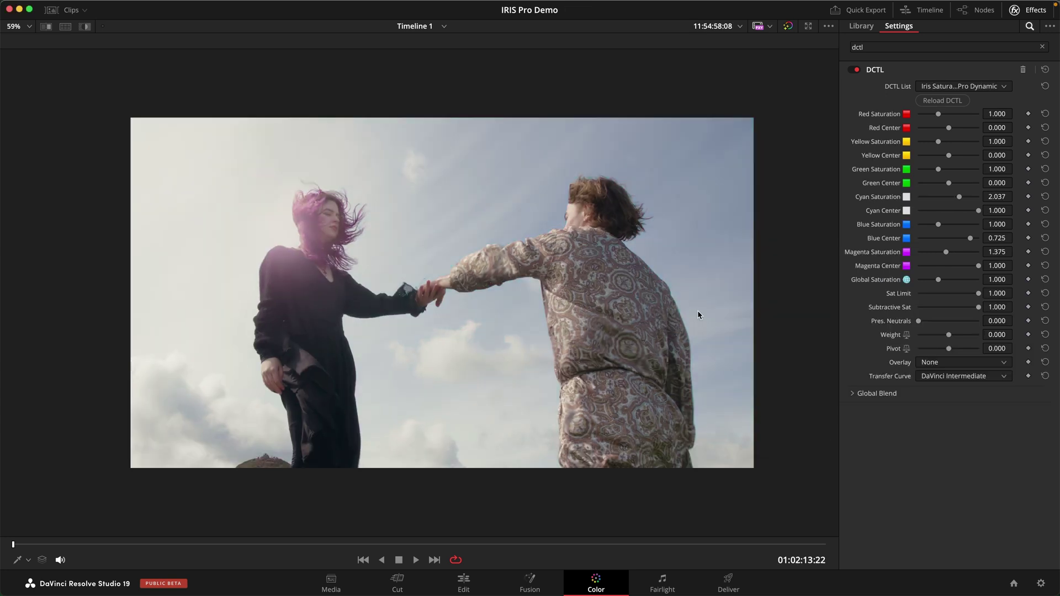
{"action": "scroll", "coordinate": [716, 321], "scroll_direction": "up", "scroll_amount": 2}
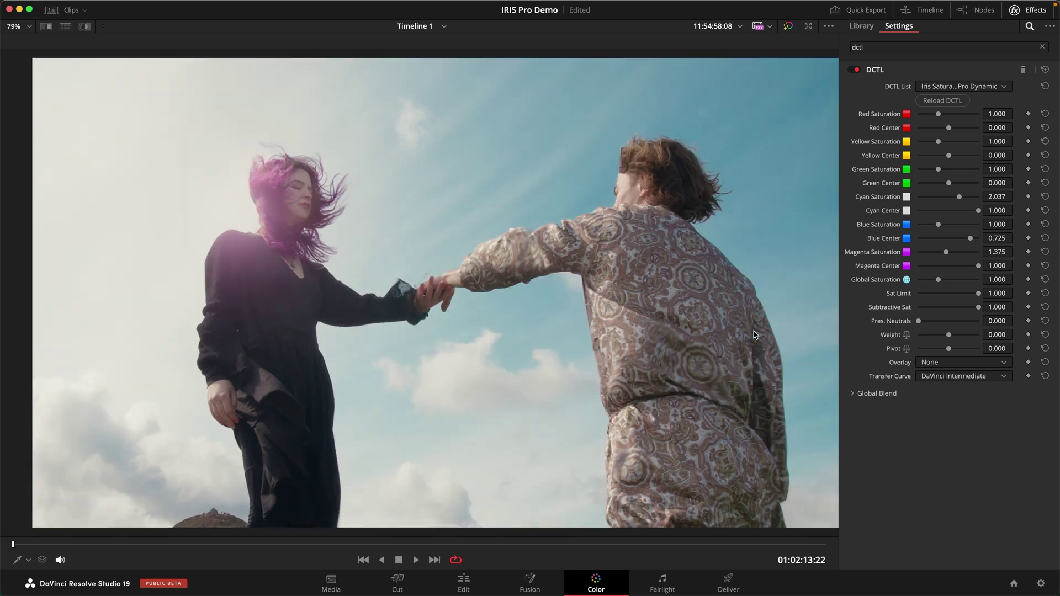
{"action": "scroll", "coordinate": [752, 330], "scroll_direction": "down", "scroll_amount": 2}
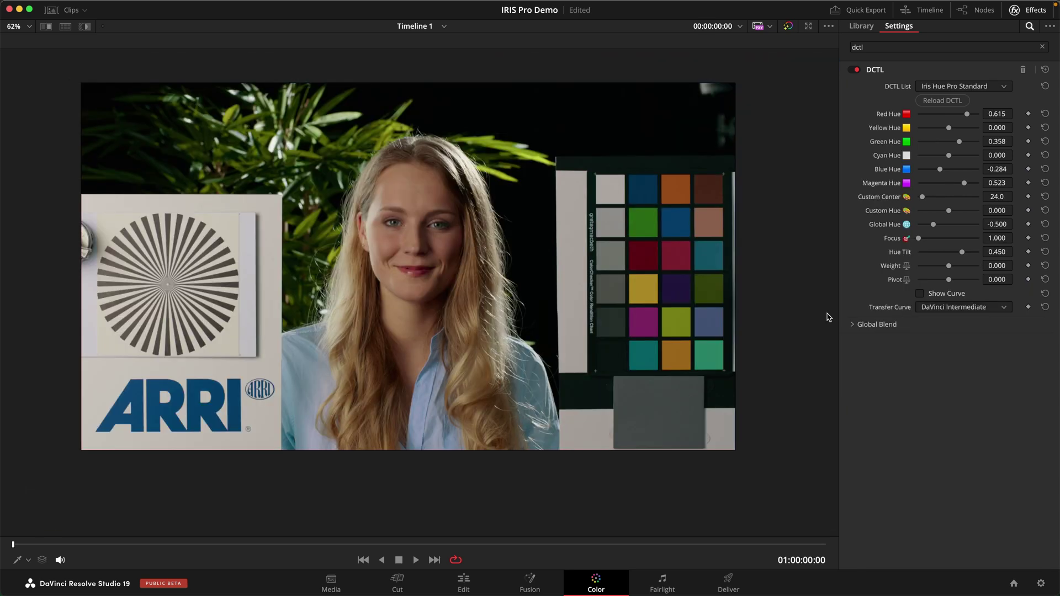